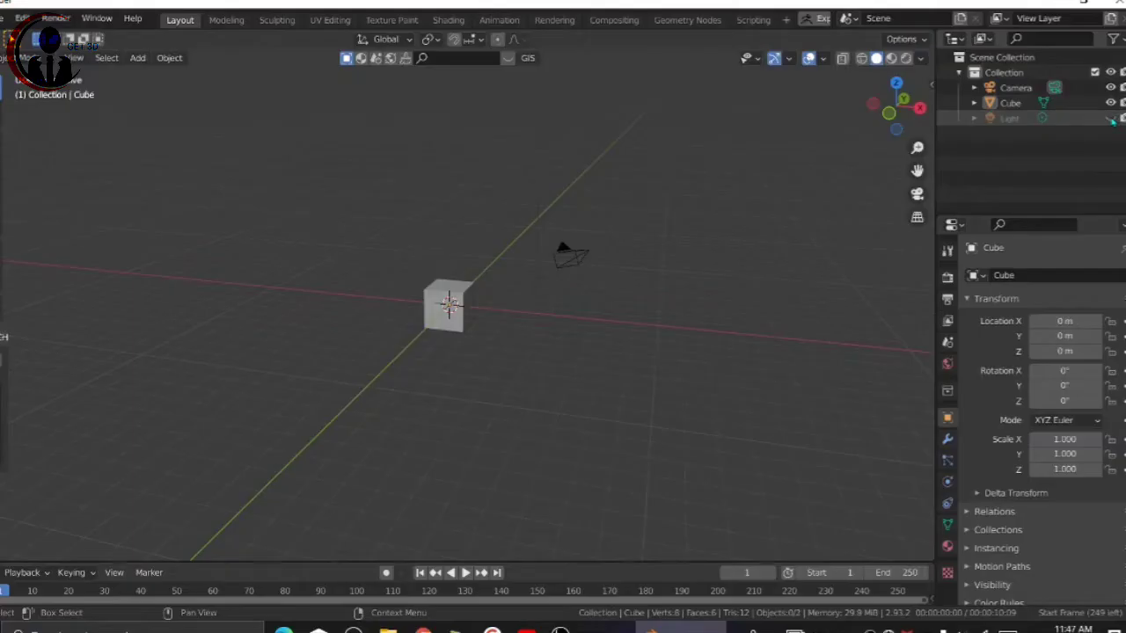
# - Replace the default cube with a cylinder flattened along Z into a wide base
pyautogui.press('h')
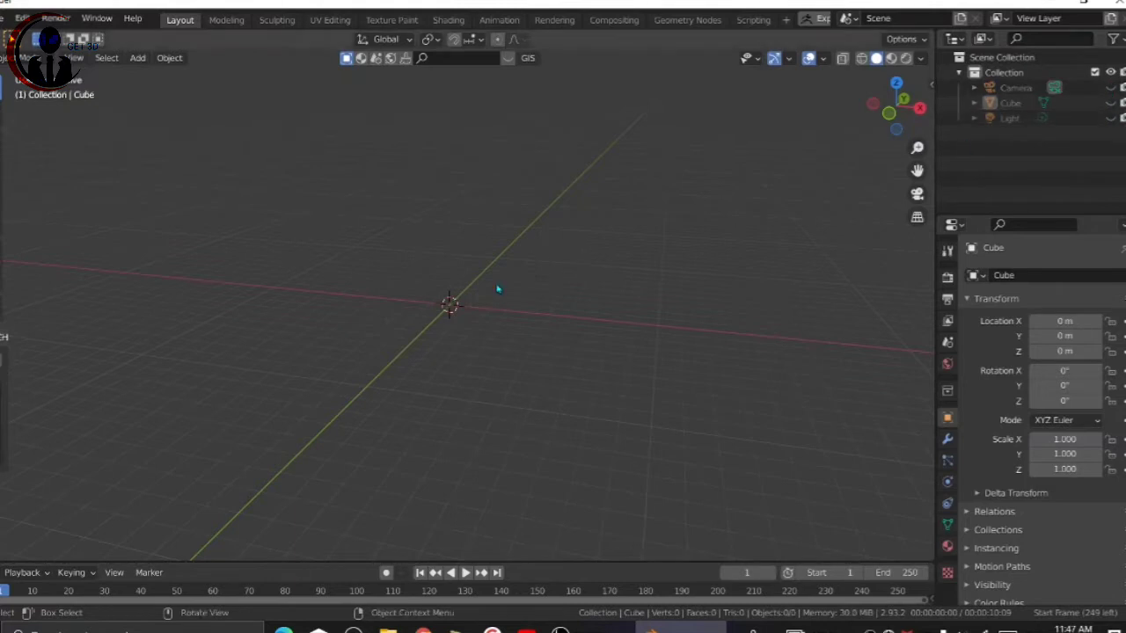
pyautogui.hotkey('shift', 'a')
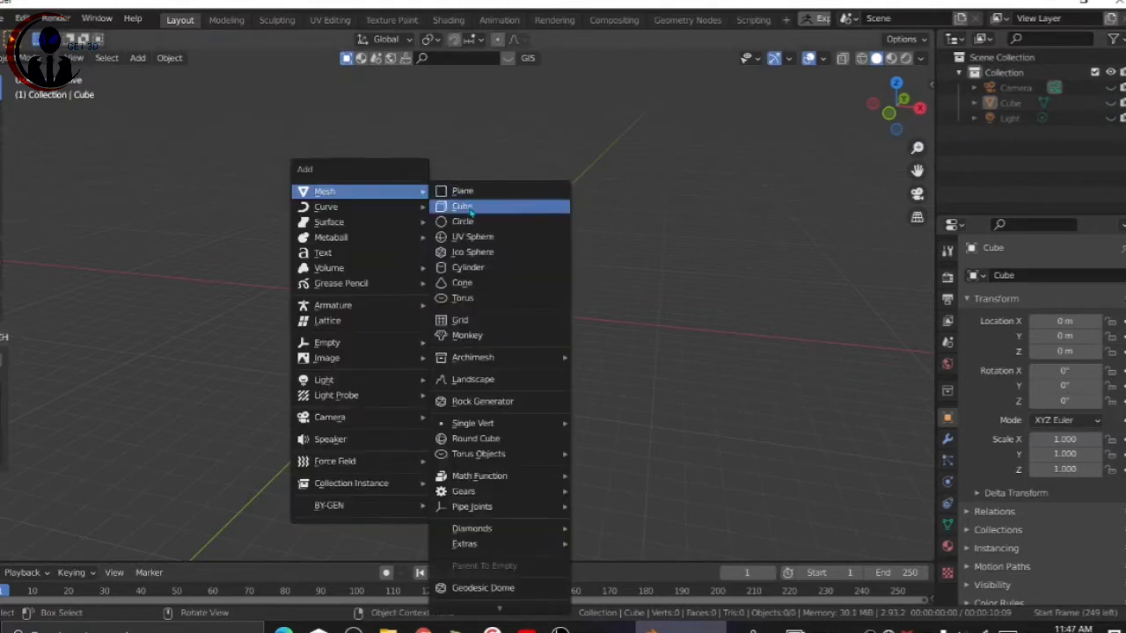
pyautogui.click(472, 270)
pyautogui.press('KP_1')
pyautogui.scroll(3, 498, 317)
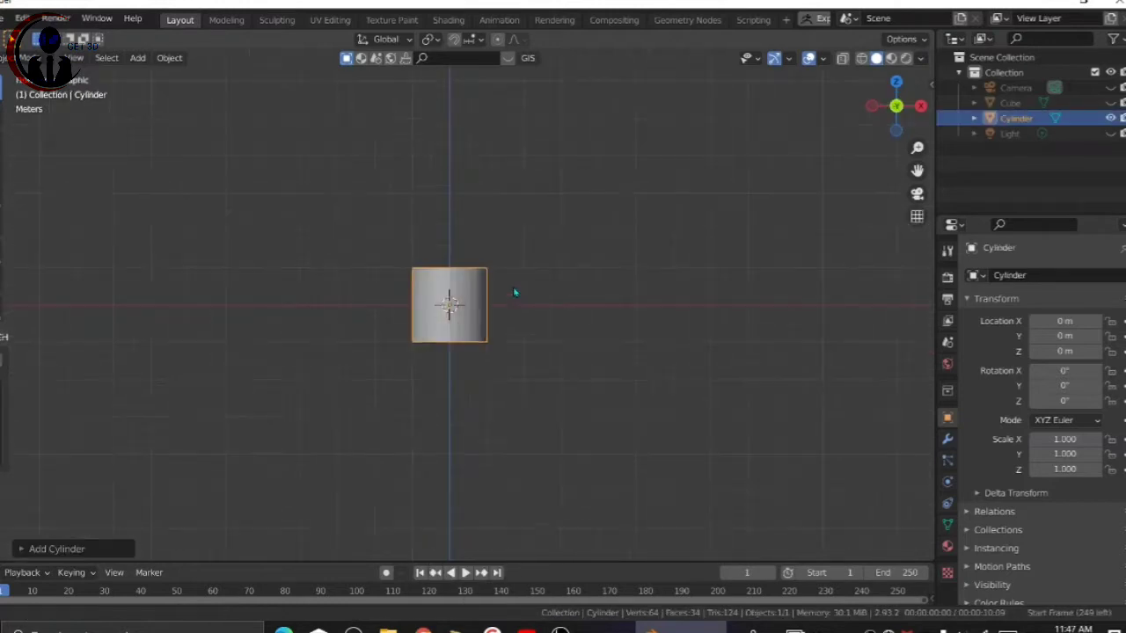
pyautogui.scroll(3, 516, 294)
pyautogui.press('s')
pyautogui.press('z')
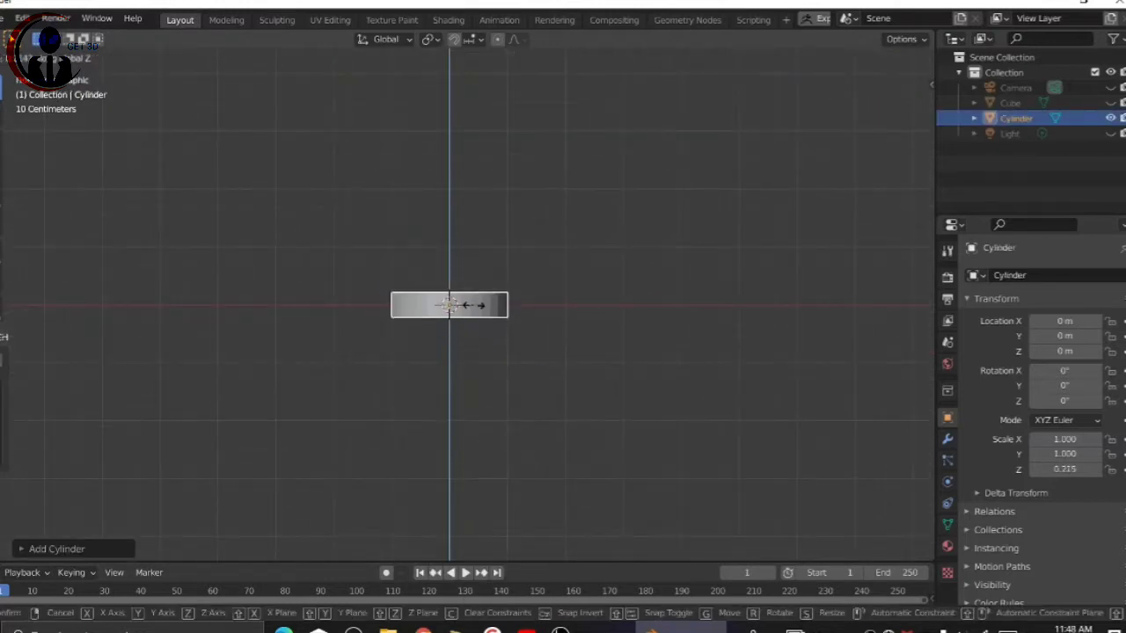
pyautogui.press('z')
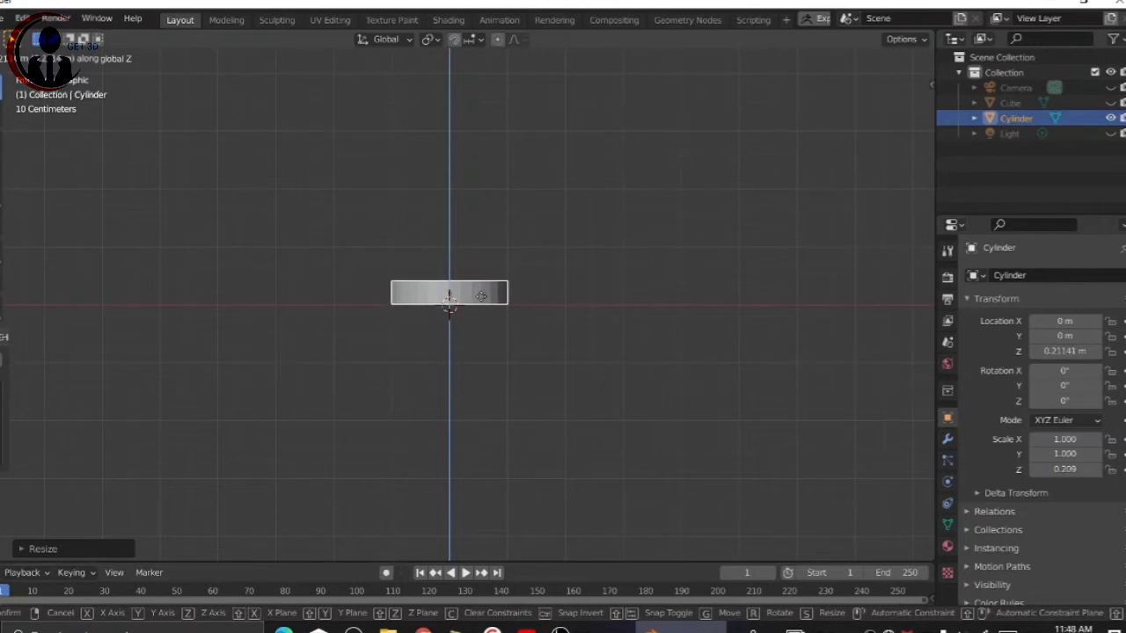
pyautogui.click(481, 296)
pyautogui.moveTo(482, 295); pyautogui.dragTo(460, 285, button='middle')
# - Extrude the cylinder's top face and scale it inward to a smaller inner face
pyautogui.press('Tab')
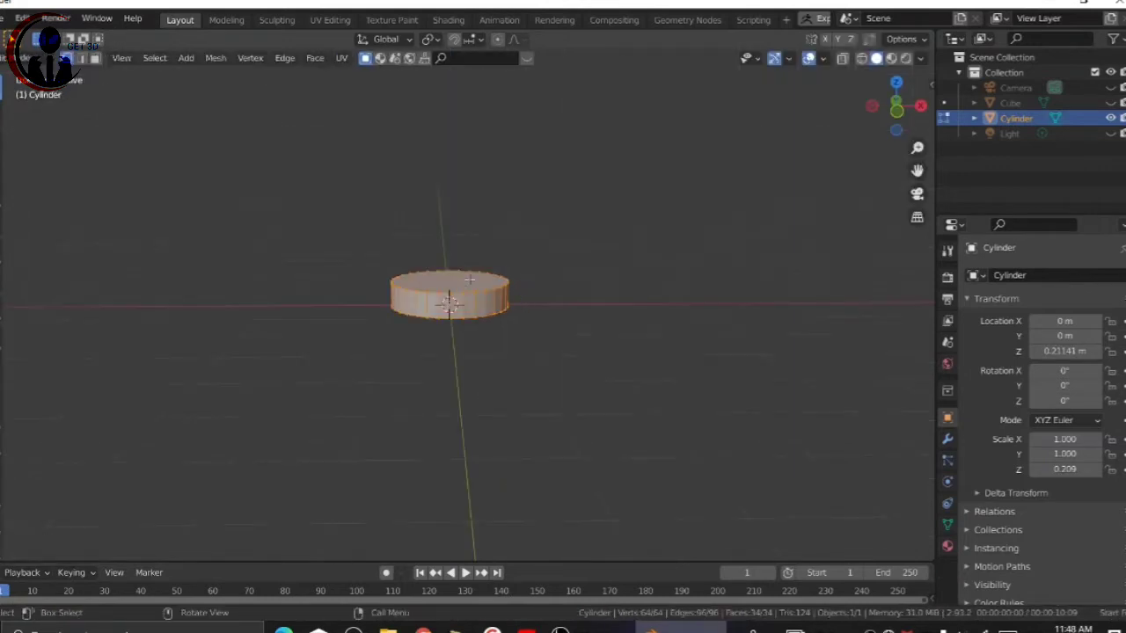
pyautogui.click(470, 280)
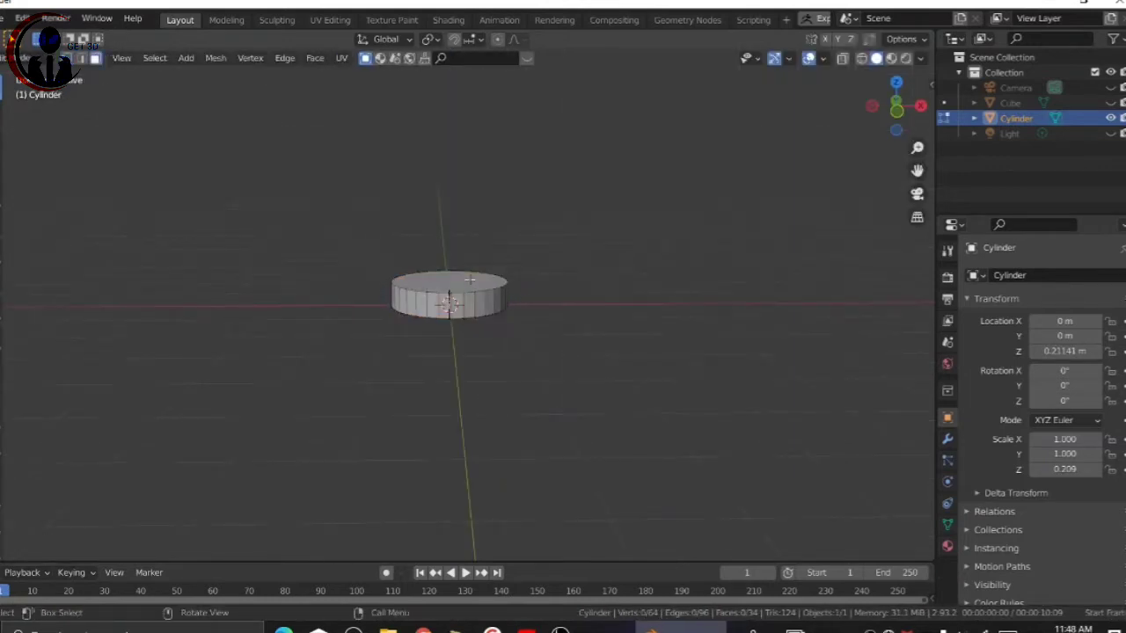
pyautogui.click(473, 281)
pyautogui.moveTo(506, 306); pyautogui.dragTo(508, 360, button='middle')
pyautogui.press('e')
pyautogui.press('s')
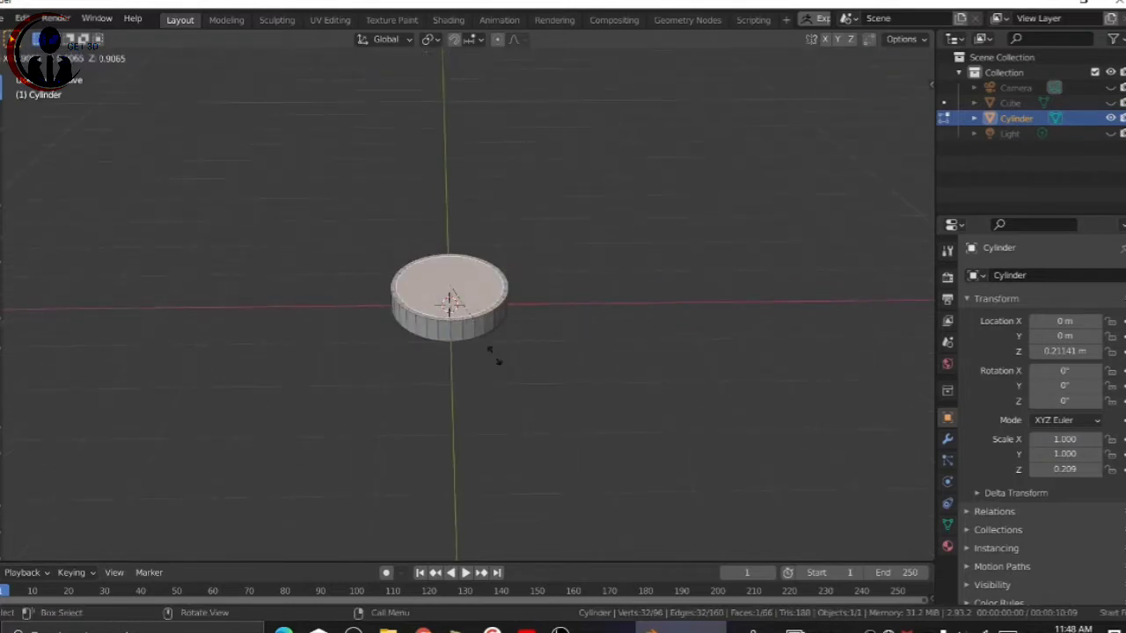
pyautogui.click(475, 326)
# - Extrude the inner top face upward into a tall narrow column and adjust its height
pyautogui.press('KP_1')
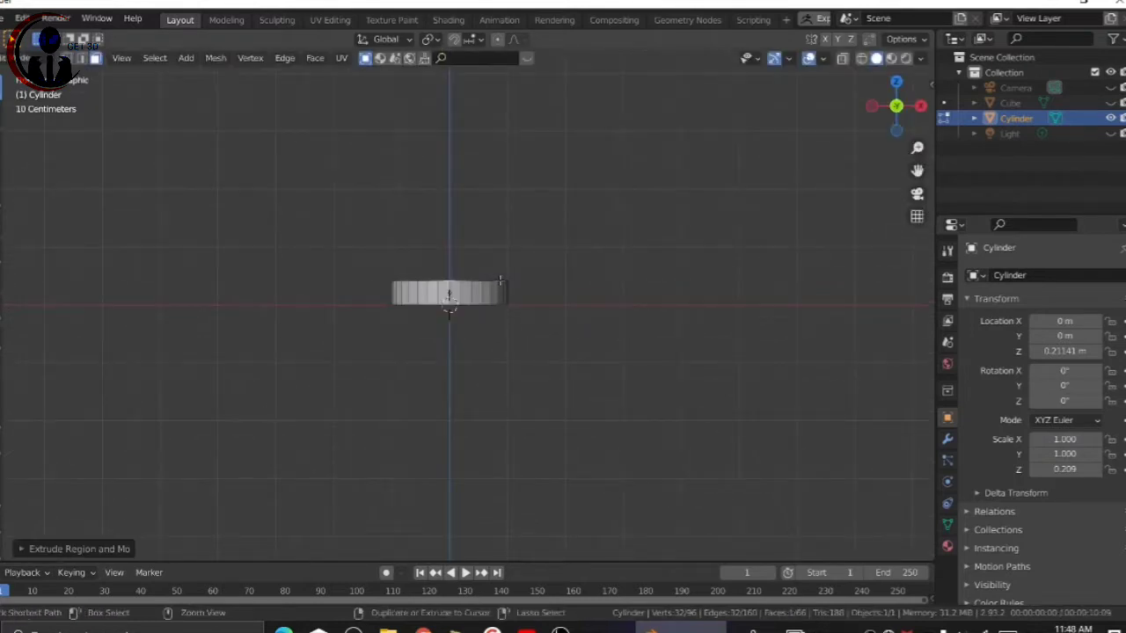
pyautogui.scroll(-3, 502, 327)
pyautogui.keyDown('shift'); pyautogui.moveTo(515, 297); pyautogui.dragTo(524, 458, button='middle'); pyautogui.keyUp('shift')
pyautogui.press('g')
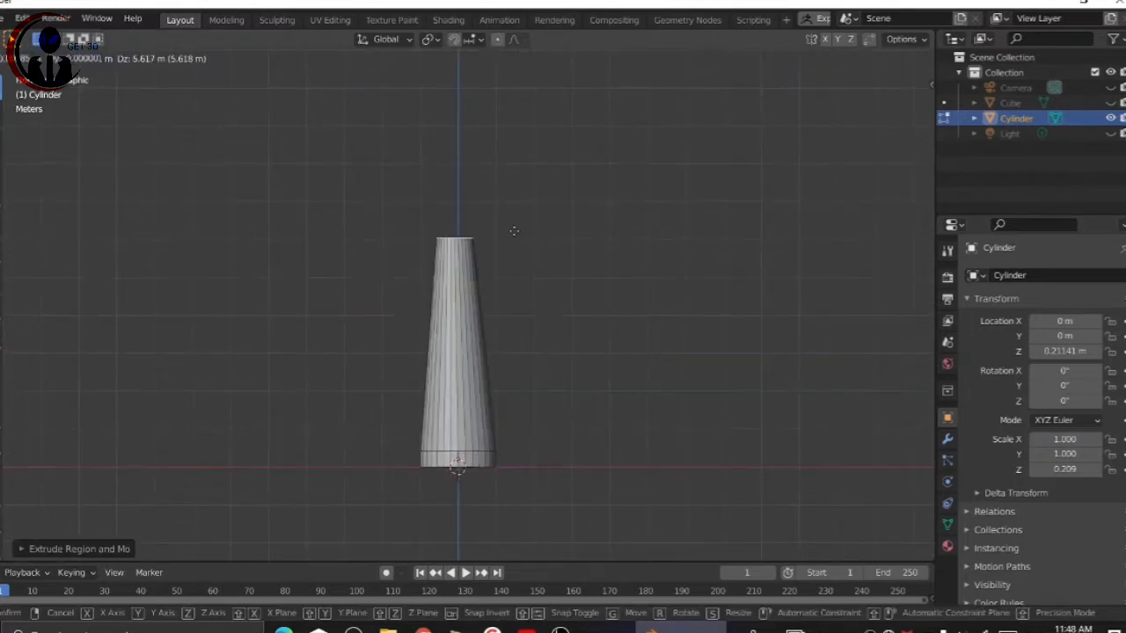
pyautogui.press('Escape')
pyautogui.press('e')
pyautogui.click(574, 145)
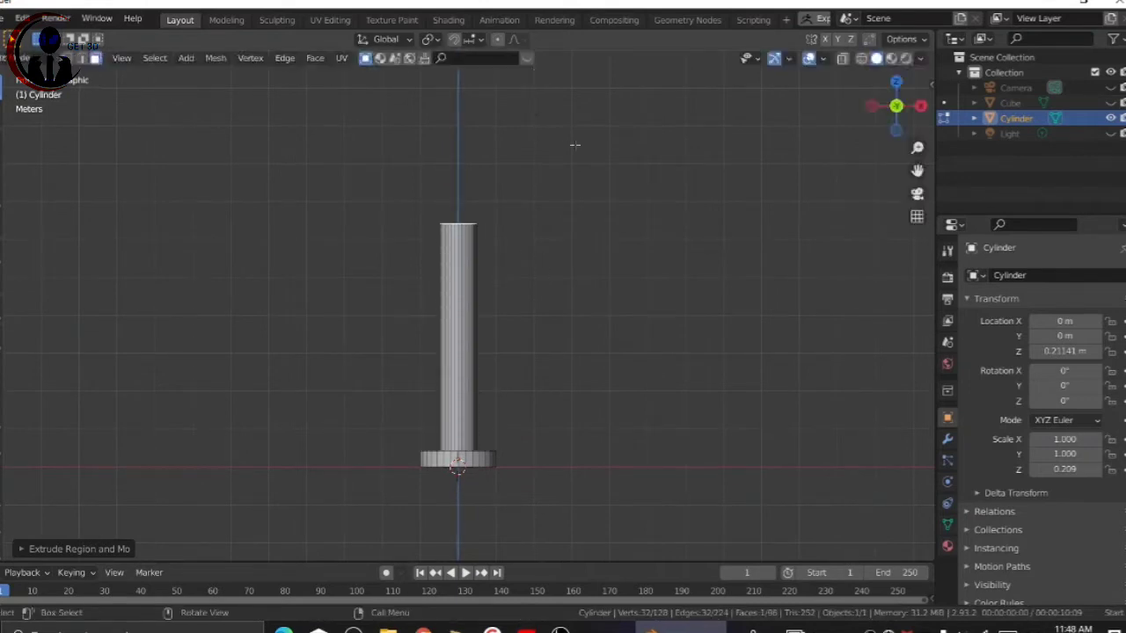
pyautogui.press('g')
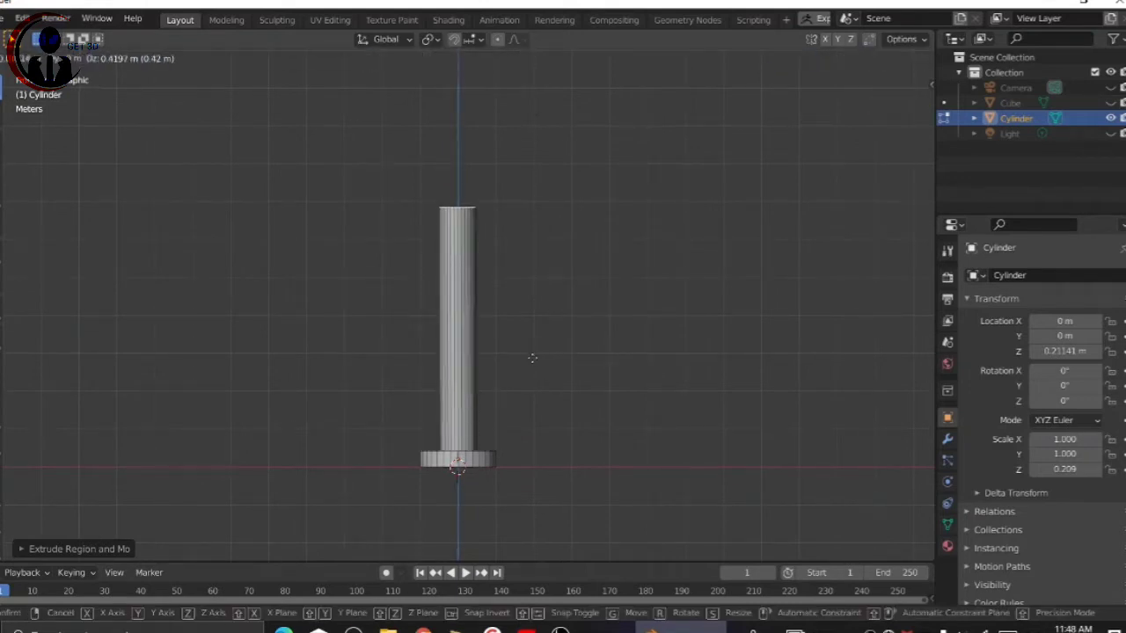
pyautogui.press('z')
pyautogui.click(549, 313)
pyautogui.press('Tab')
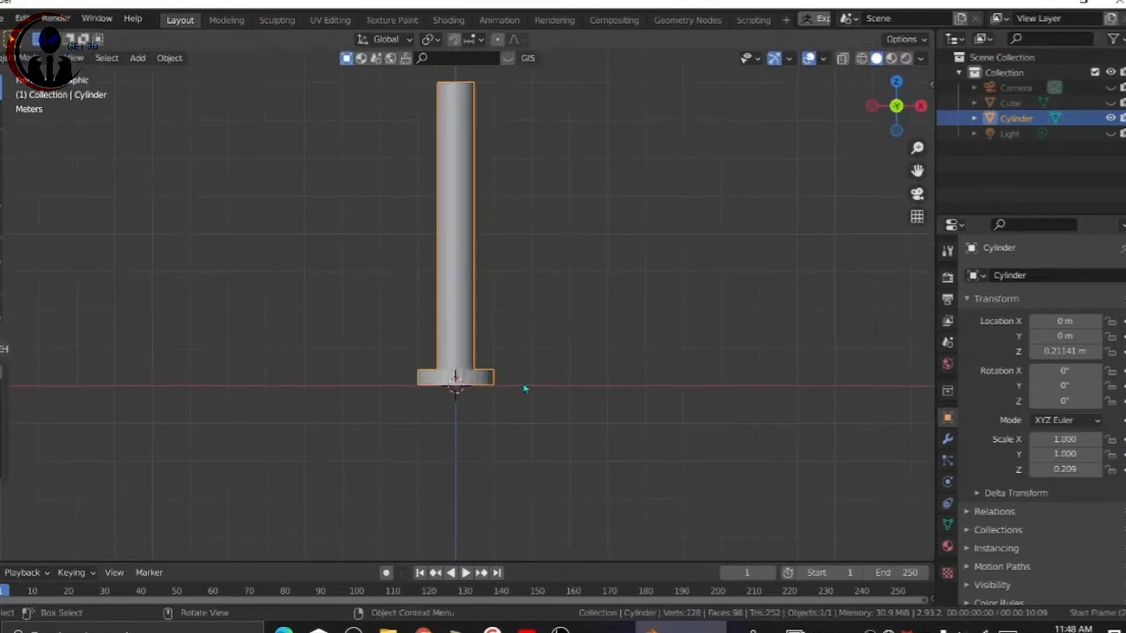
# - Raise the whole pillar along Z to about 3.02 m
pyautogui.press('g')
pyautogui.press('z')
pyautogui.click(510, 264)
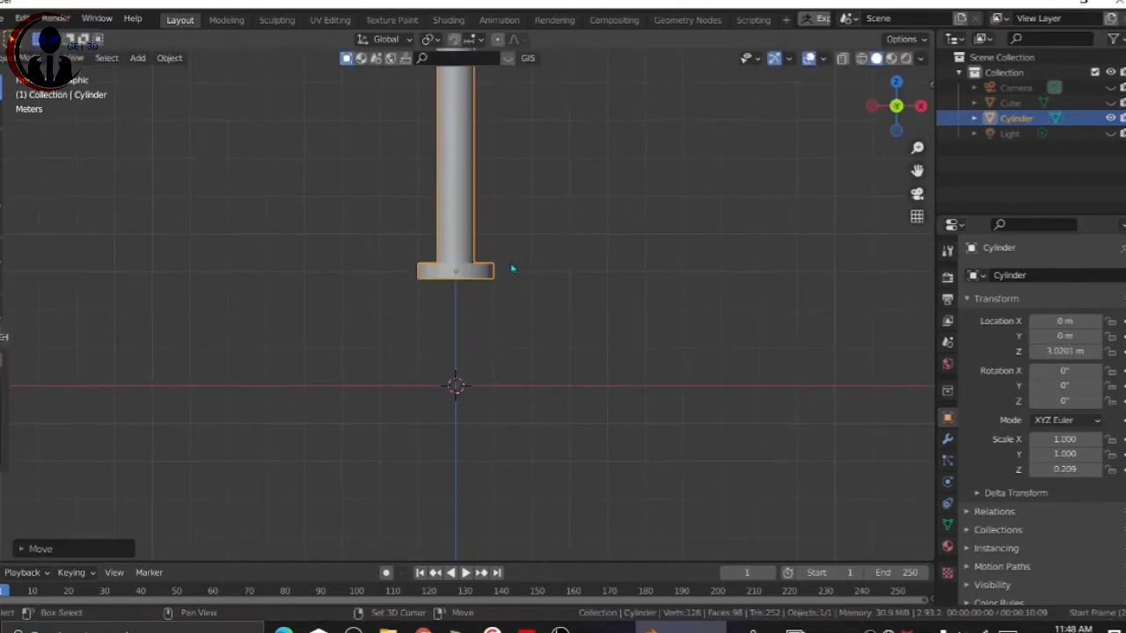
pyautogui.moveTo(516, 269)
pyautogui.keyDown('shift'); pyautogui.mouseDown(button='middle')
pyautogui.moveTo(509, 360)
pyautogui.moveTo(531, 418)
pyautogui.mouseUp(button='middle'); pyautogui.keyUp('shift')
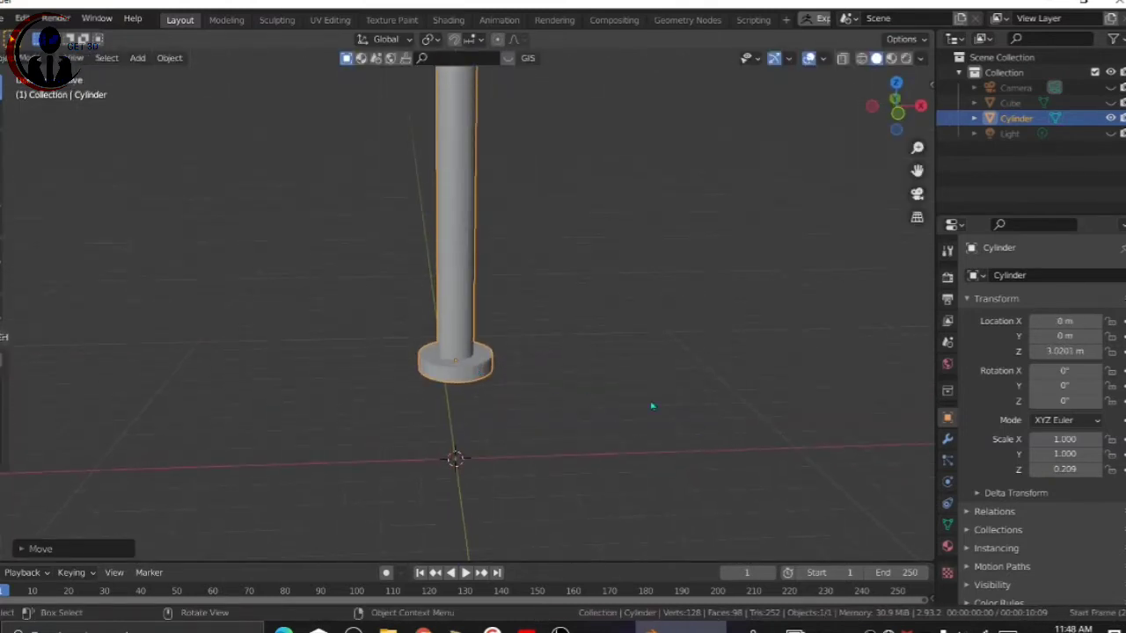
pyautogui.click(947, 440)
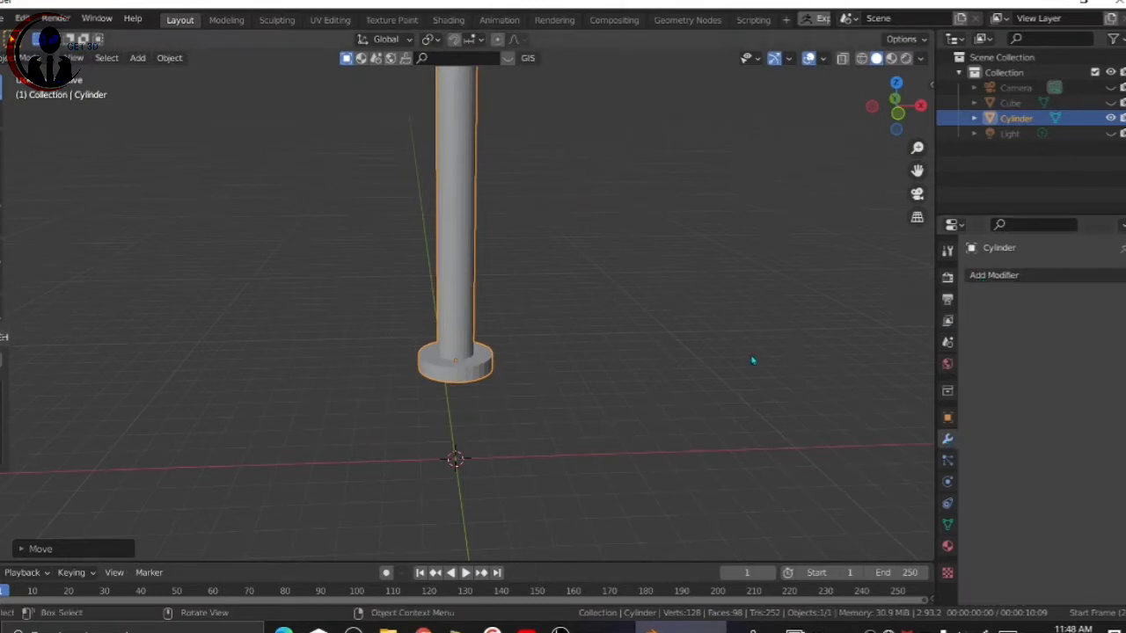
pyautogui.moveTo(652, 360)
pyautogui.mouseDown(button='middle')
pyautogui.moveTo(603, 168)
pyautogui.moveTo(591, 176)
pyautogui.moveTo(576, 266)
pyautogui.moveTo(537, 364)
pyautogui.mouseUp(button='middle')
pyautogui.press('KP_1')
# - Add a UV sphere, move it vertically below the pillar and shade it smooth
pyautogui.click(324, 206)
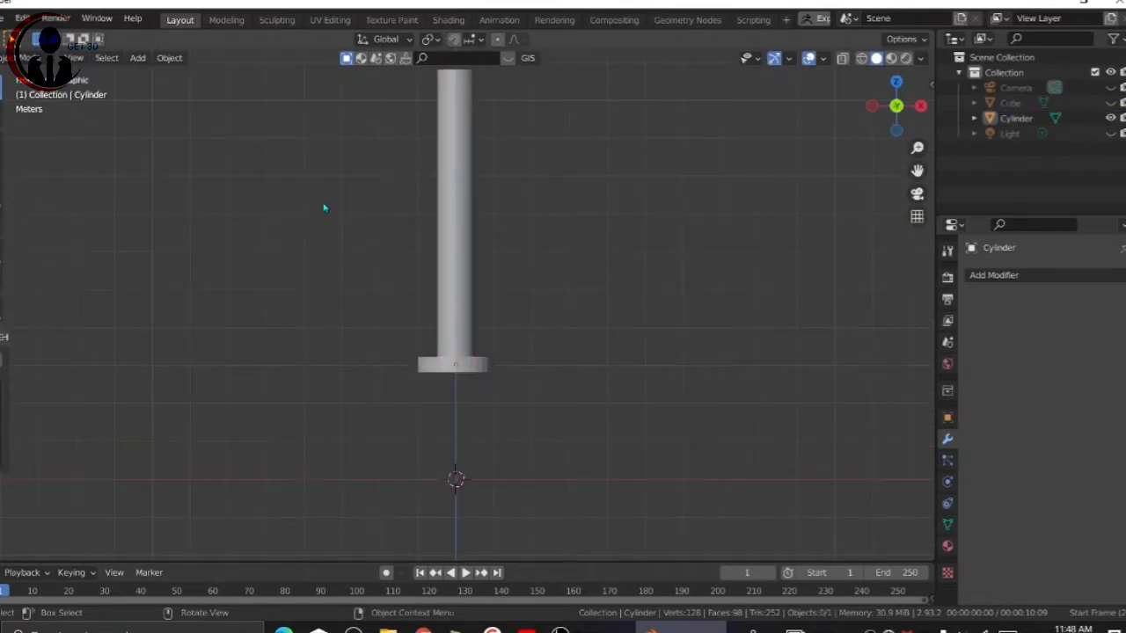
pyautogui.hotkey('shift', 'a')
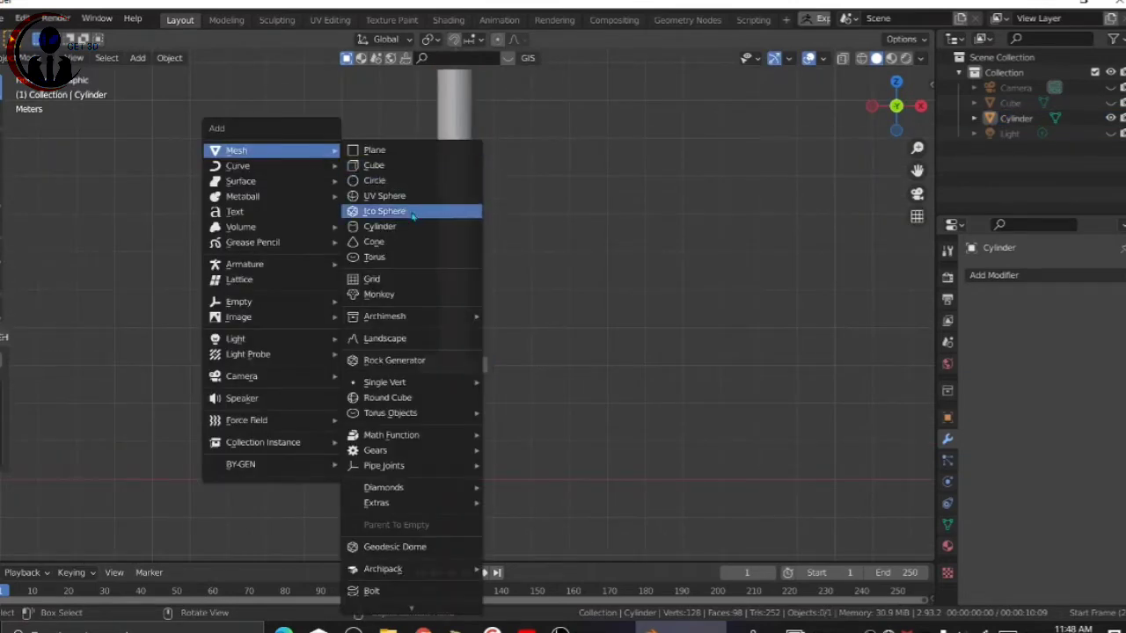
pyautogui.click(417, 206)
pyautogui.press('g')
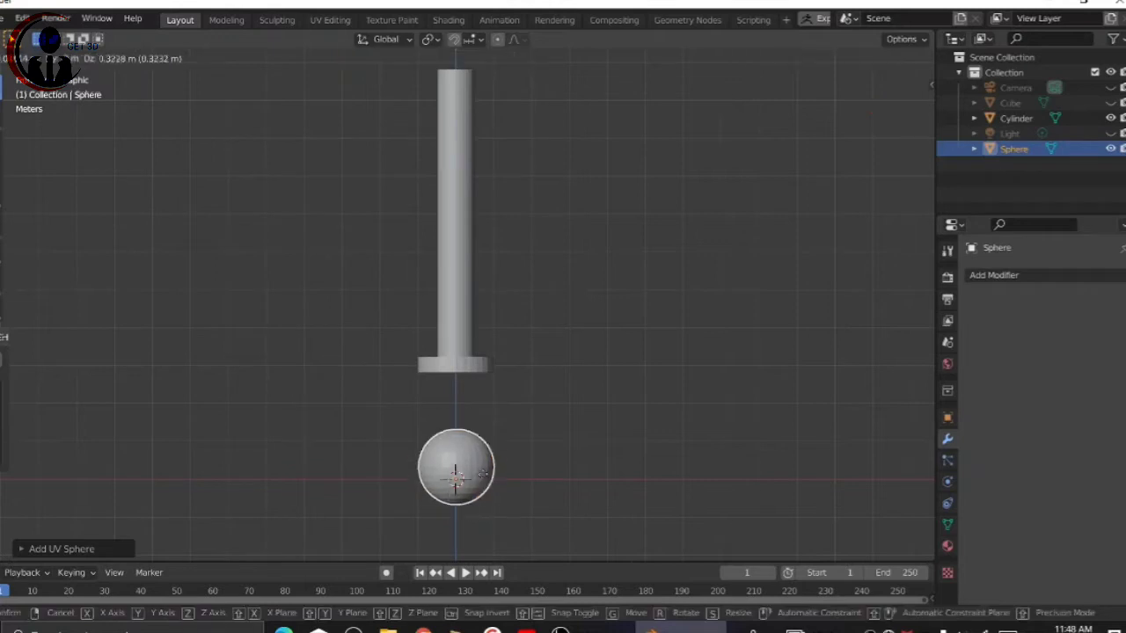
pyautogui.press('z')
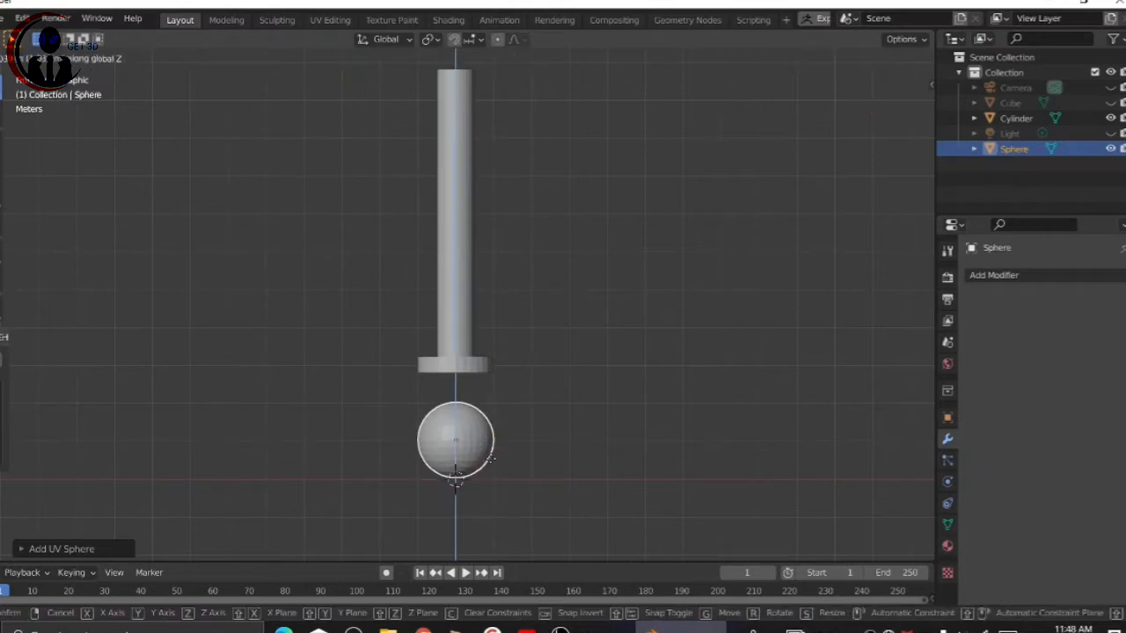
pyautogui.click(486, 461)
pyautogui.rightClick(576, 392)
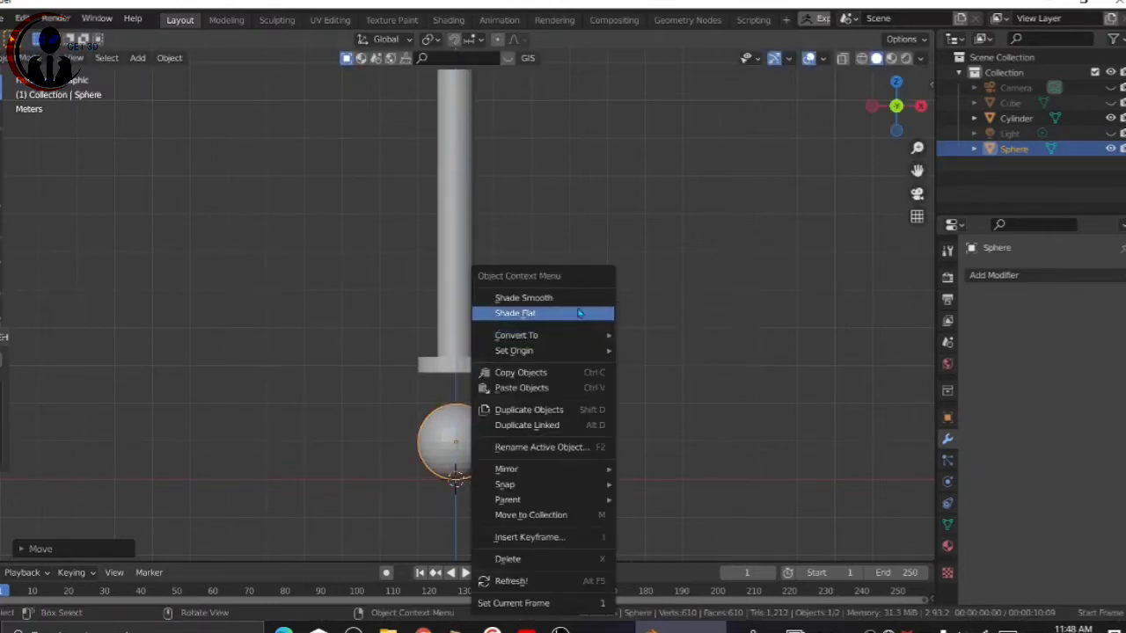
pyautogui.click(574, 297)
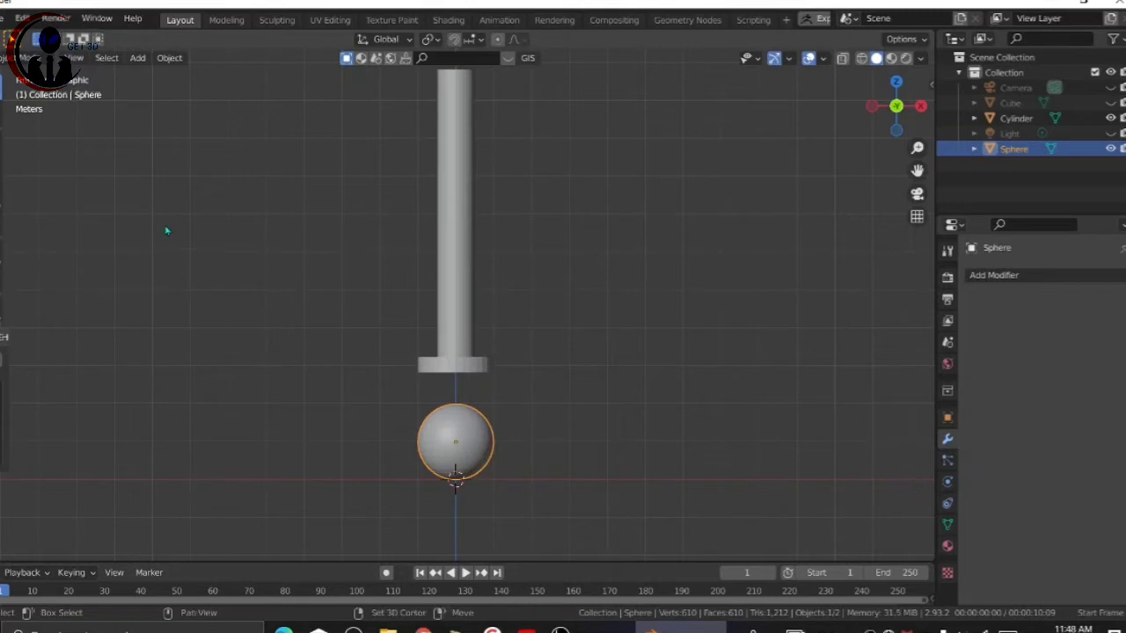
# - Toggle wireframe and the sphere's Edit Mode, then return the viewport to solid shading
pyautogui.hotkey('shift', 'z')
pyautogui.hotkey('shift', 'a')
pyautogui.press('Tab')
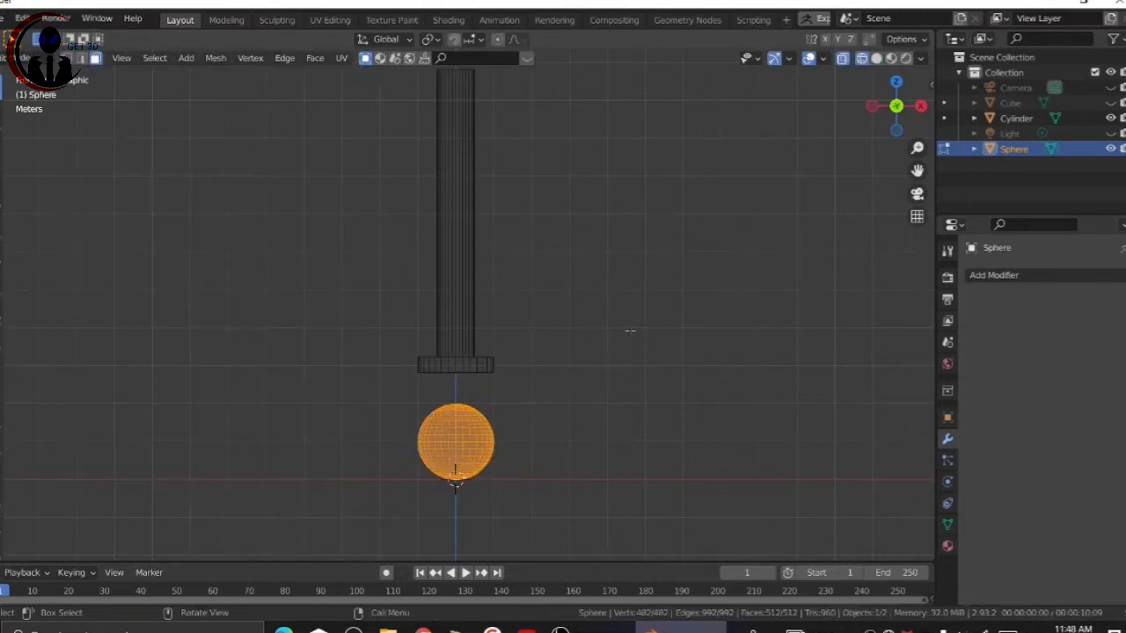
pyautogui.press('z')
pyautogui.click(656, 349)
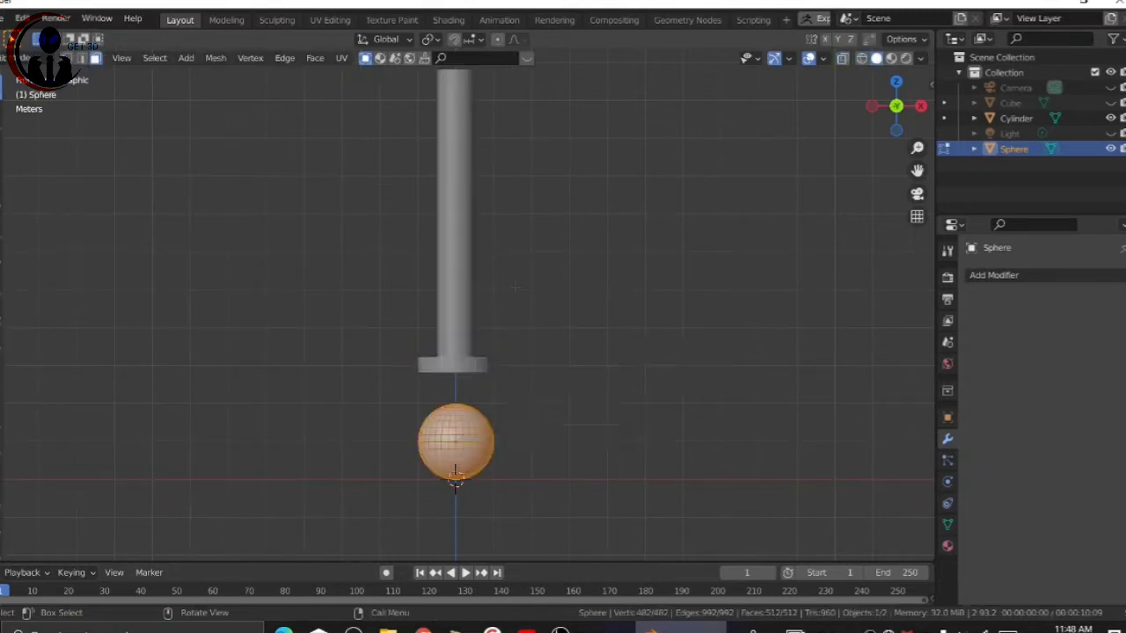
pyautogui.press('Tab')
# - Add a plane scaled up into a large ground beneath the pillar and sphere
pyautogui.hotkey('shift', 'a')
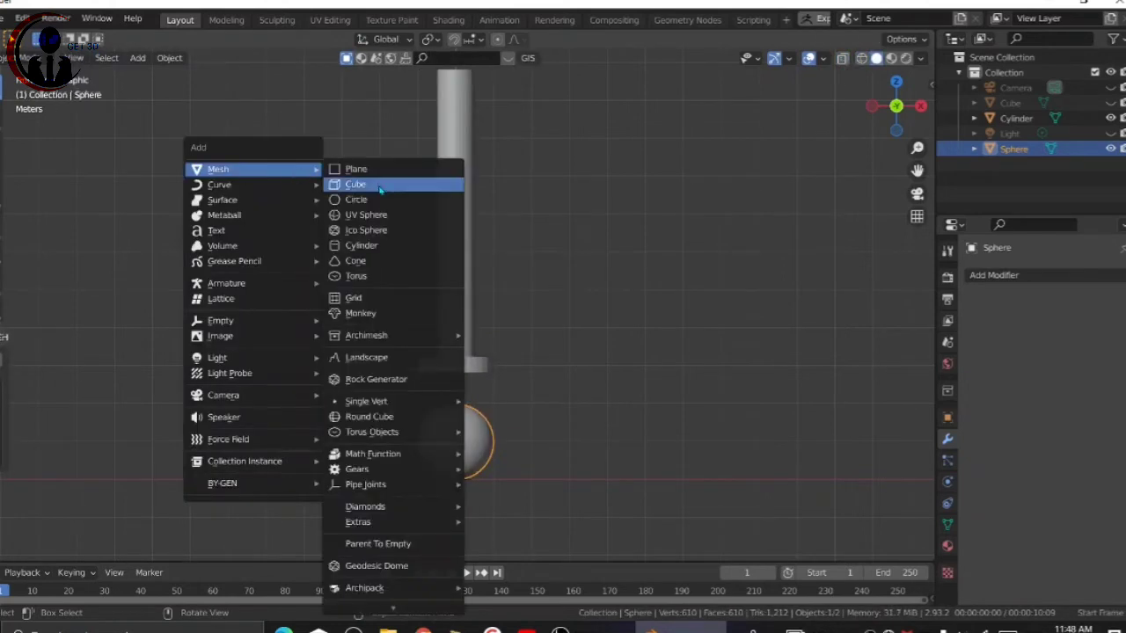
pyautogui.click(394, 168)
pyautogui.press('s')
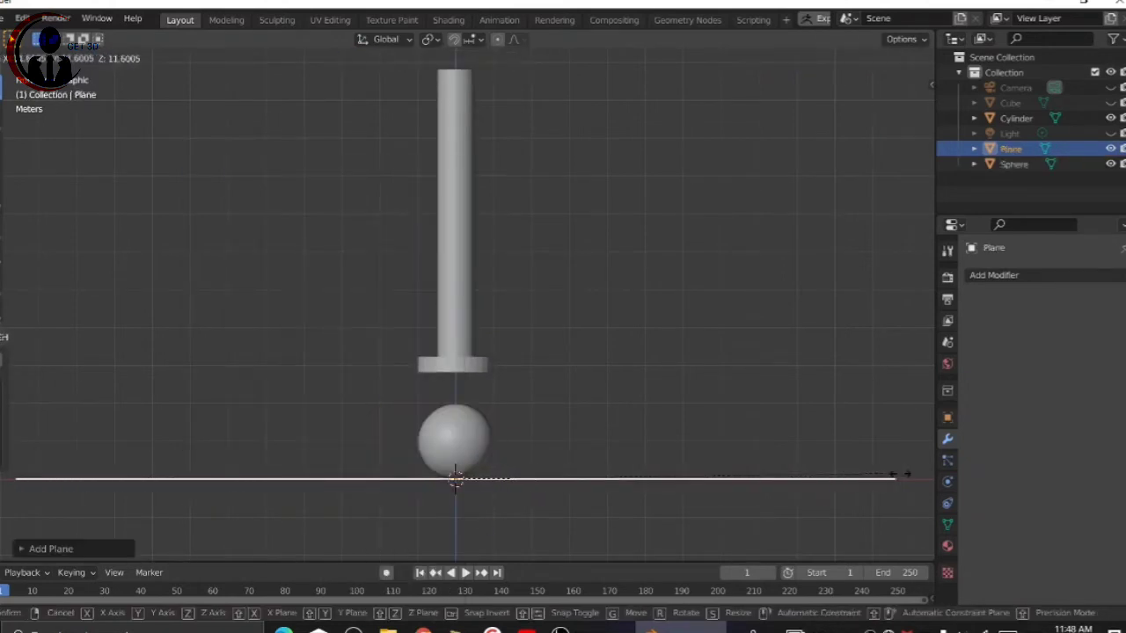
pyautogui.click(924, 476)
pyautogui.moveTo(645, 367)
pyautogui.mouseDown(button='middle')
pyautogui.moveTo(628, 384)
pyautogui.moveTo(533, 359)
pyautogui.mouseUp(button='middle')
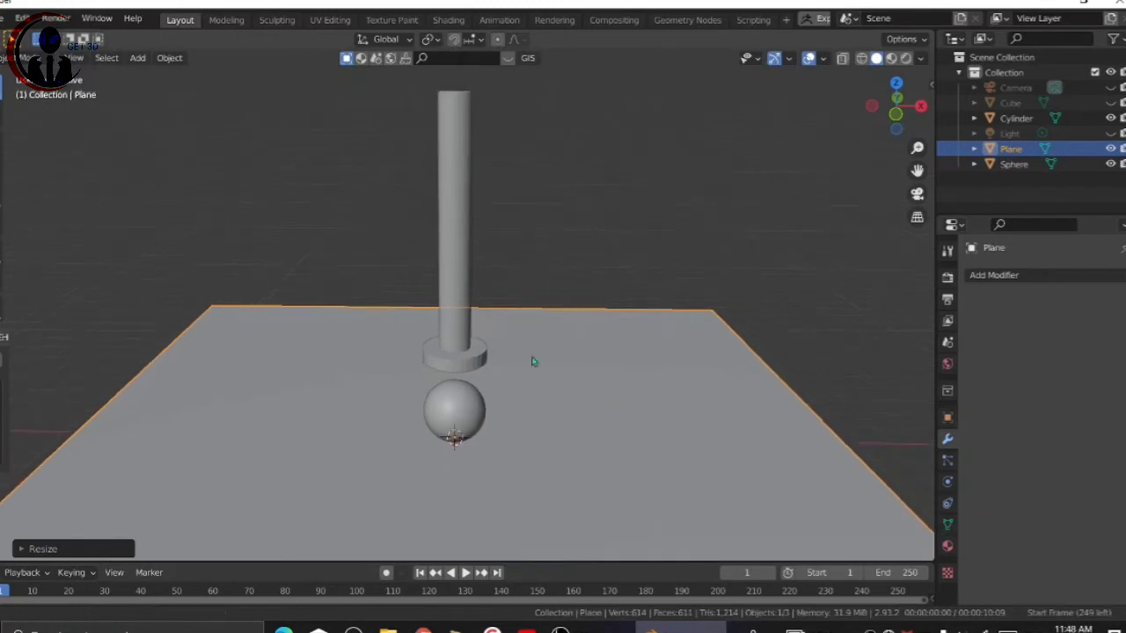
pyautogui.click(437, 429)
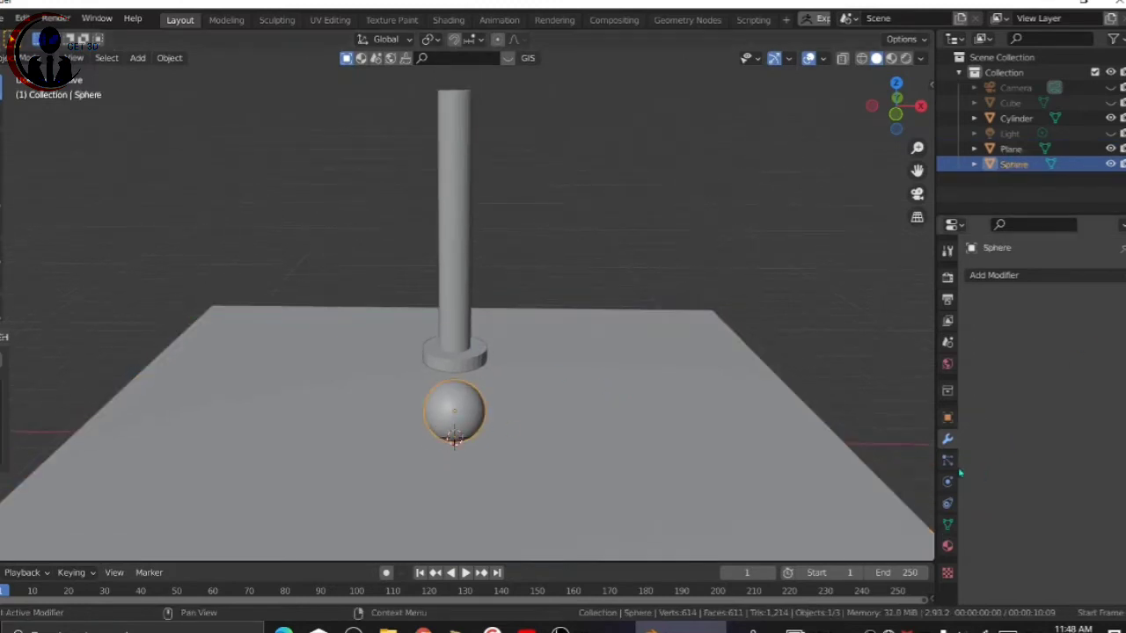
# - Add Soft Body physics to the sphere
pyautogui.click(947, 481)
pyautogui.click(1046, 341)
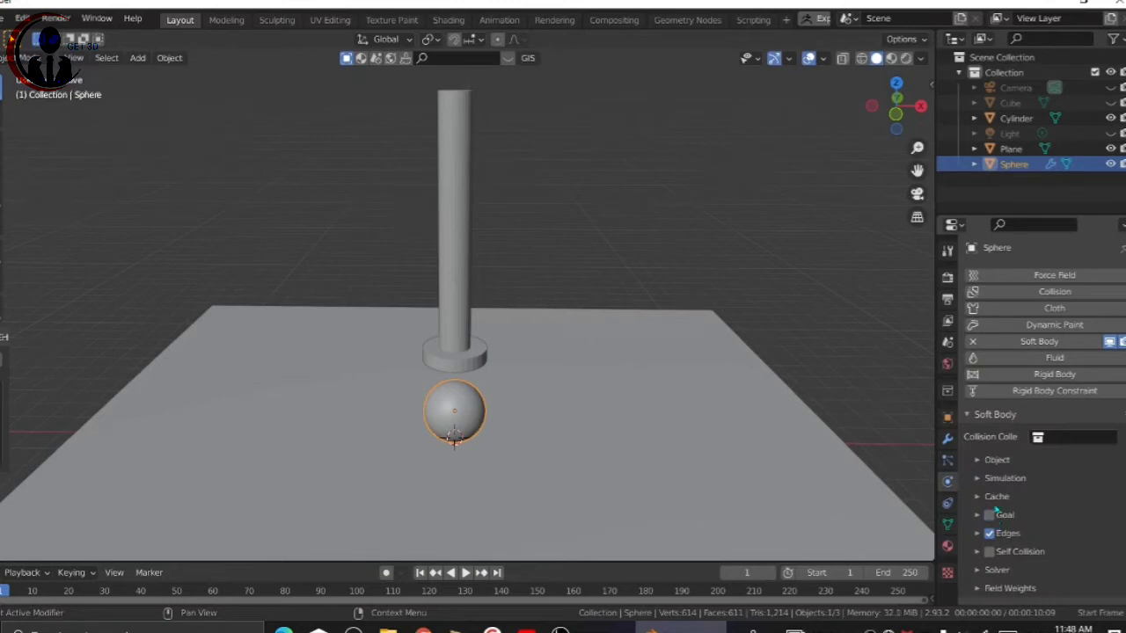
pyautogui.click(978, 459)
pyautogui.click(978, 459)
pyautogui.click(981, 480)
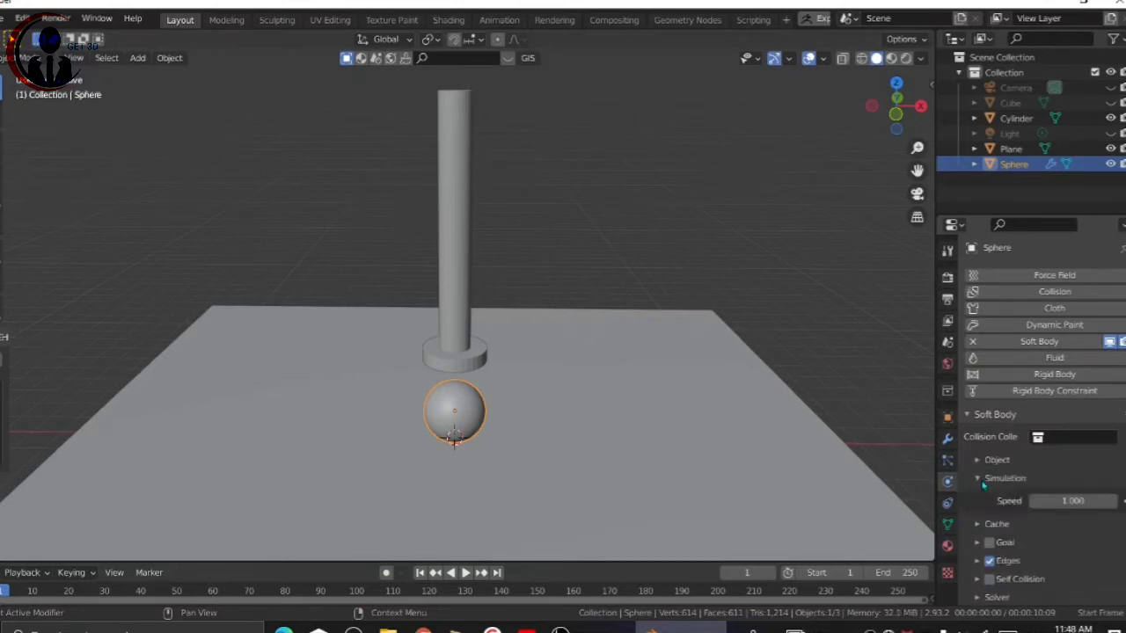
pyautogui.click(983, 483)
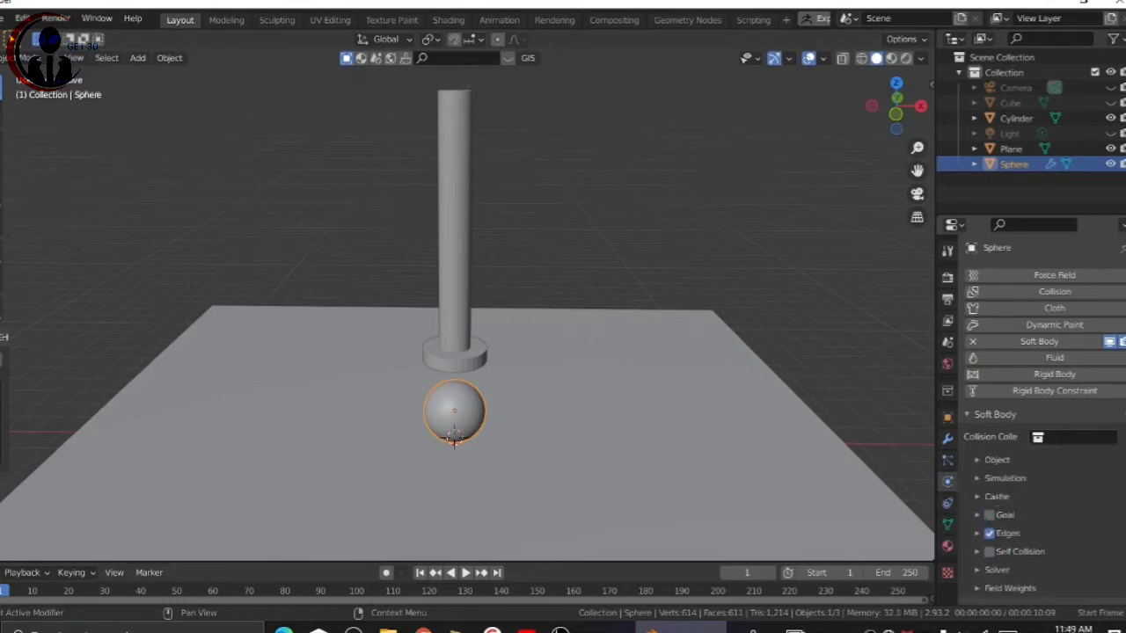
# - Set the soft body Edges bending to 8 and plasticity to 3
pyautogui.click(977, 533)
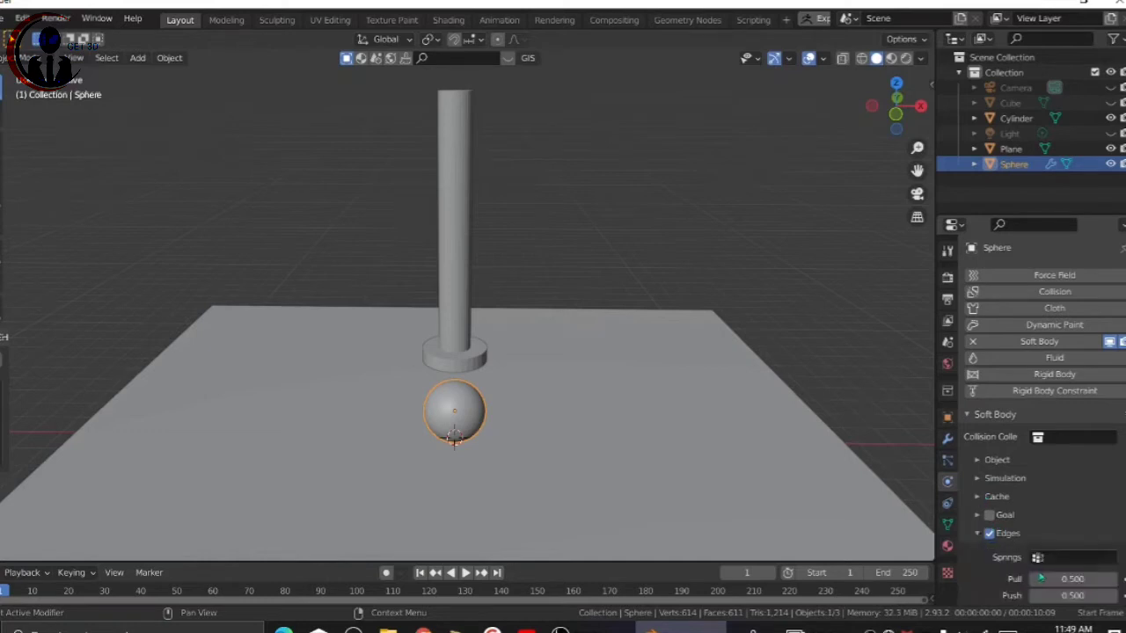
pyautogui.scroll(-3, 1038, 511)
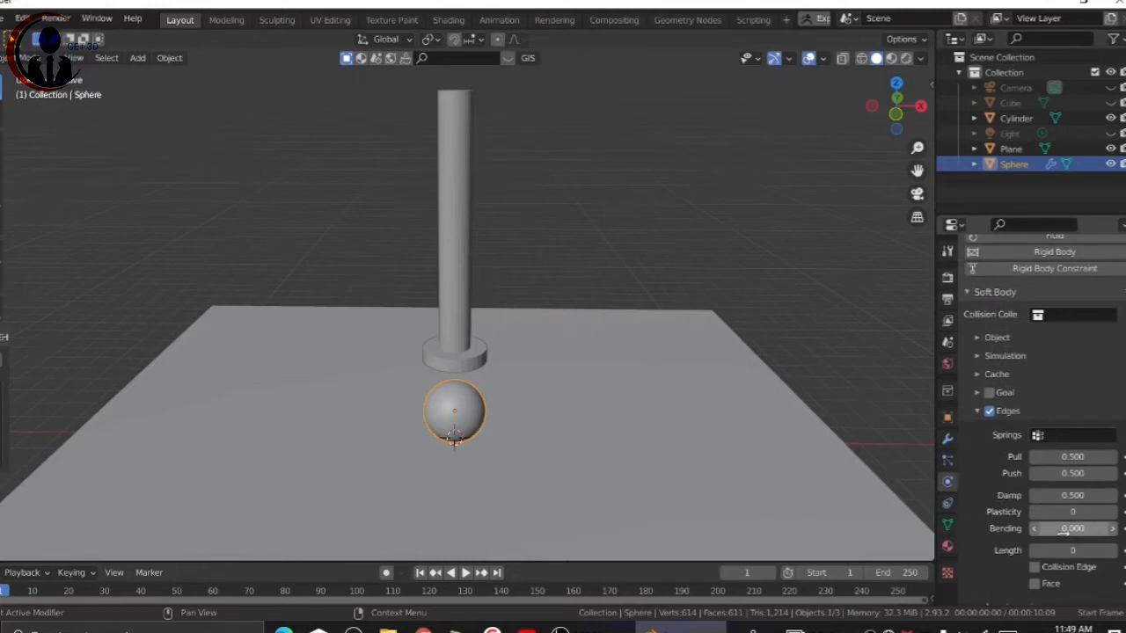
pyautogui.click(1063, 529)
pyautogui.write('8')
pyautogui.press('Return')
pyautogui.click(1073, 513)
pyautogui.write('3')
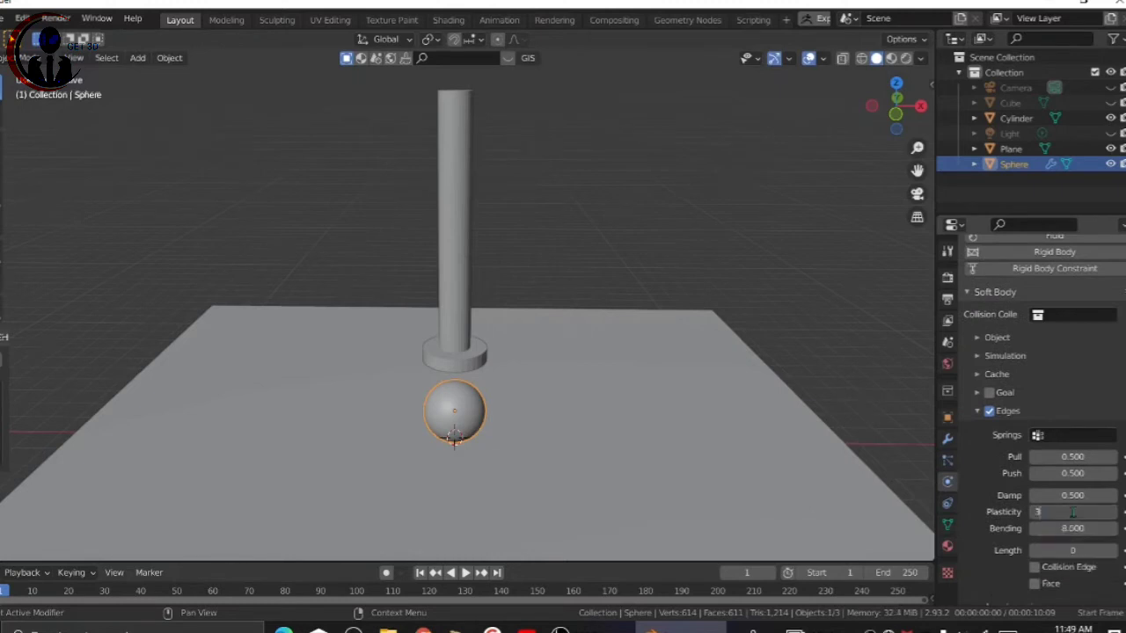
pyautogui.click(1012, 414)
# - Enable Self Collision with dampening 1 and expand the Cache settings
pyautogui.click(1010, 552)
pyautogui.scroll(-2, 1010, 552)
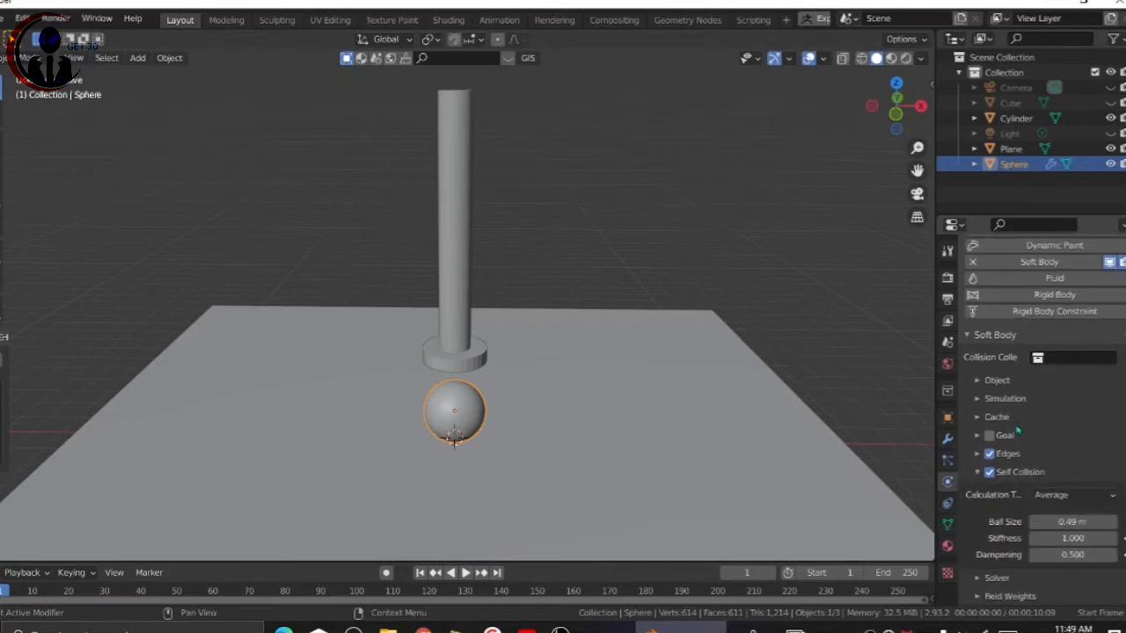
pyautogui.click(1079, 555)
pyautogui.write('1')
pyautogui.click(979, 473)
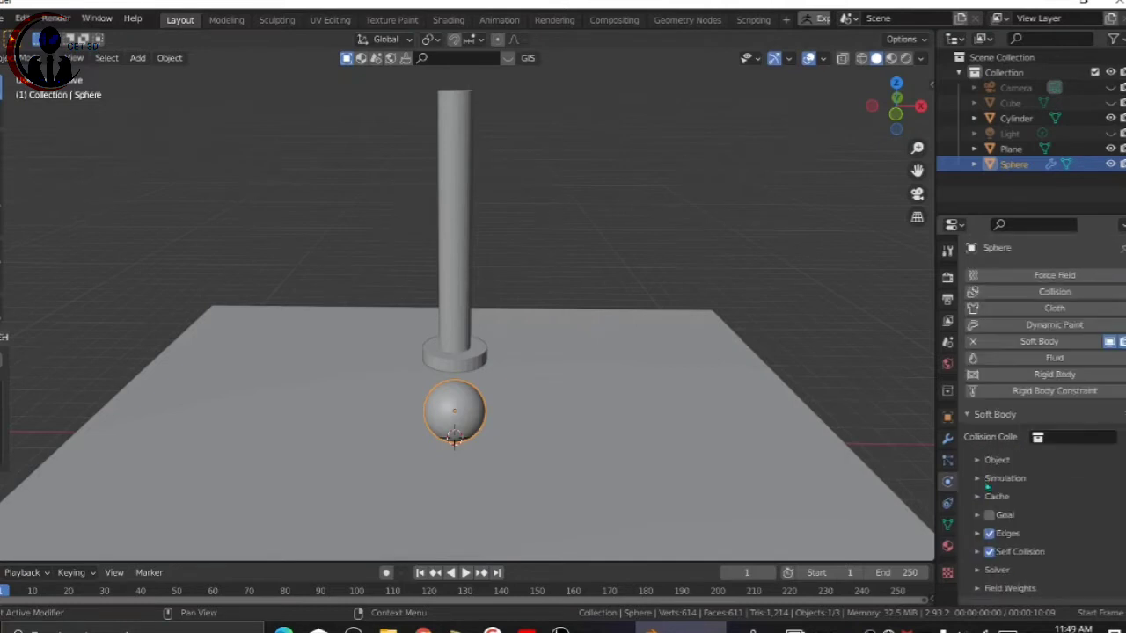
pyautogui.click(979, 498)
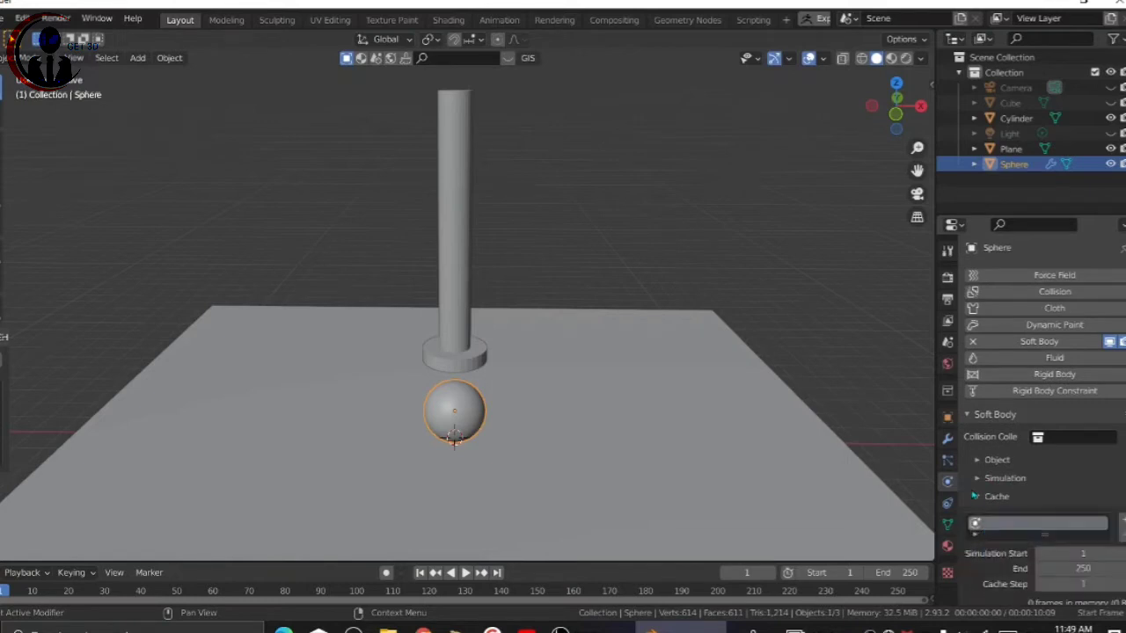
# - Add Collision physics to the ground plane and the cylinder, then switch to front view
pyautogui.click(770, 402)
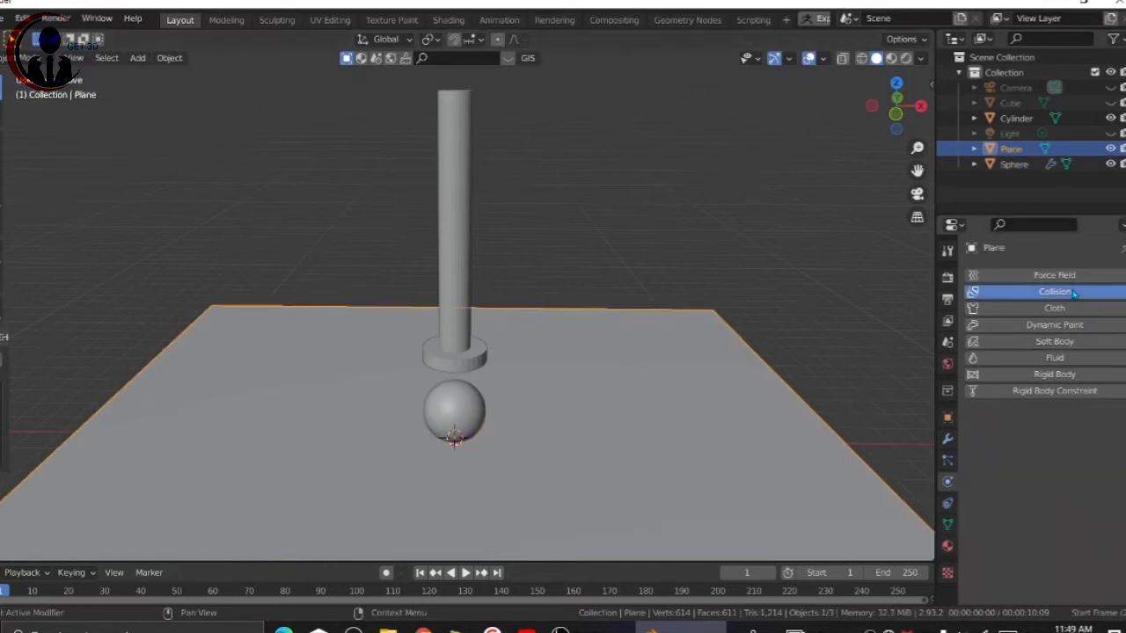
pyautogui.click(1047, 291)
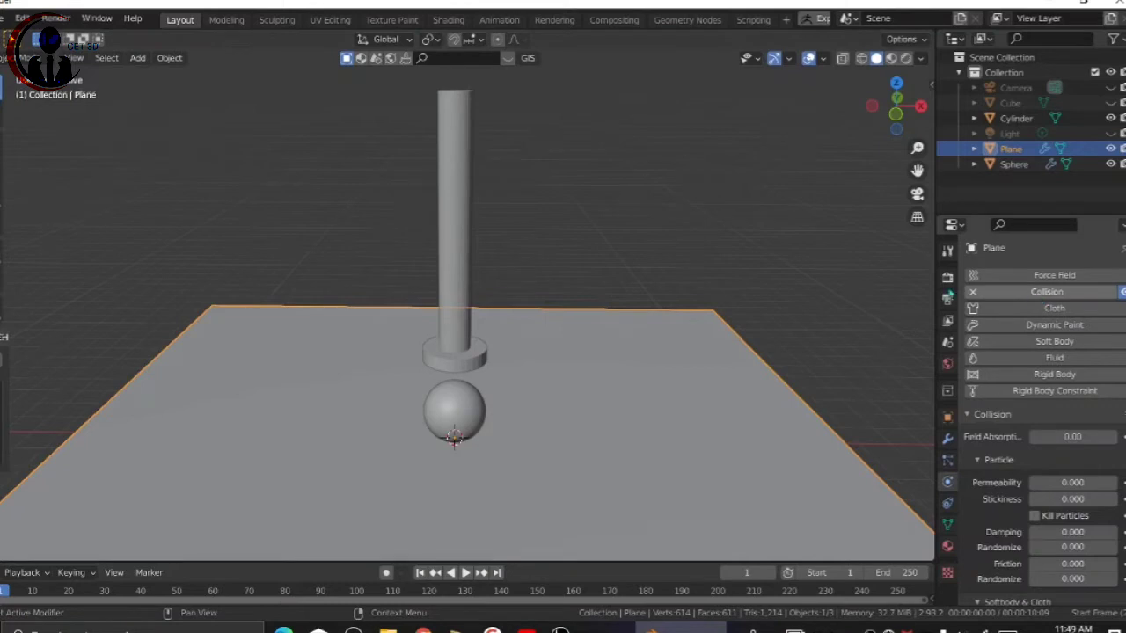
pyautogui.click(455, 220)
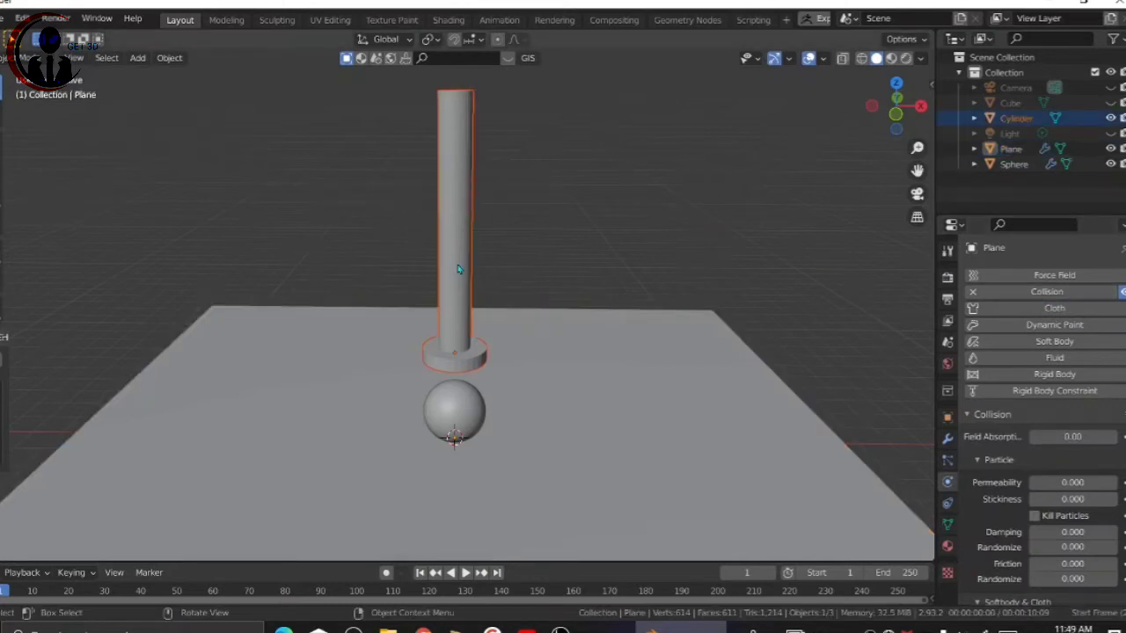
pyautogui.click(1054, 291)
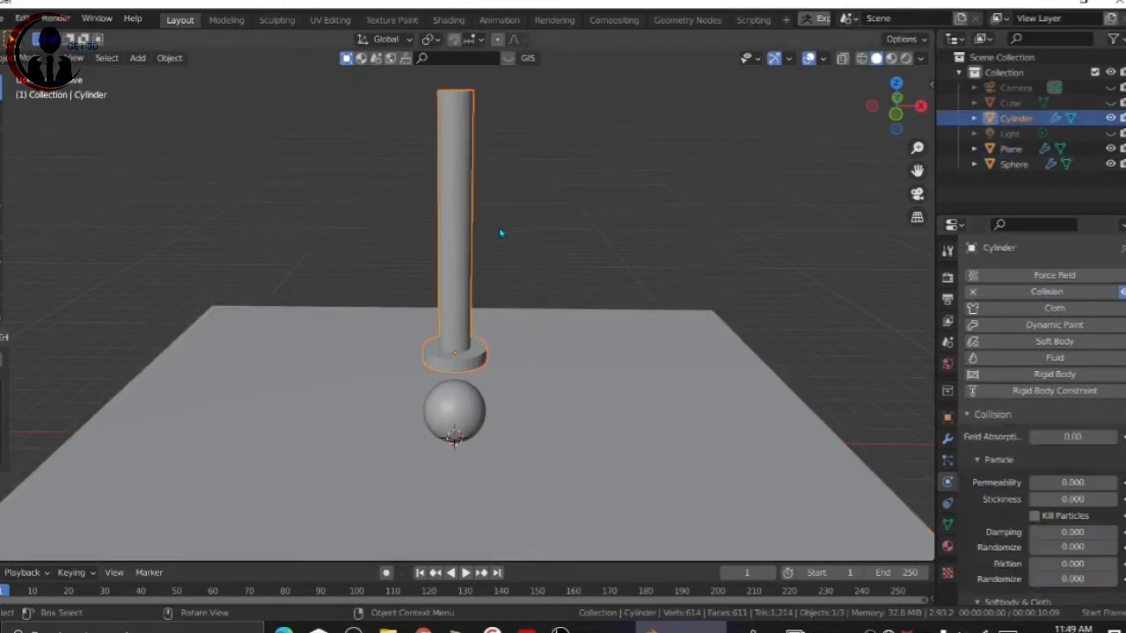
pyautogui.click(495, 234)
pyautogui.click(467, 246)
pyautogui.click(519, 301)
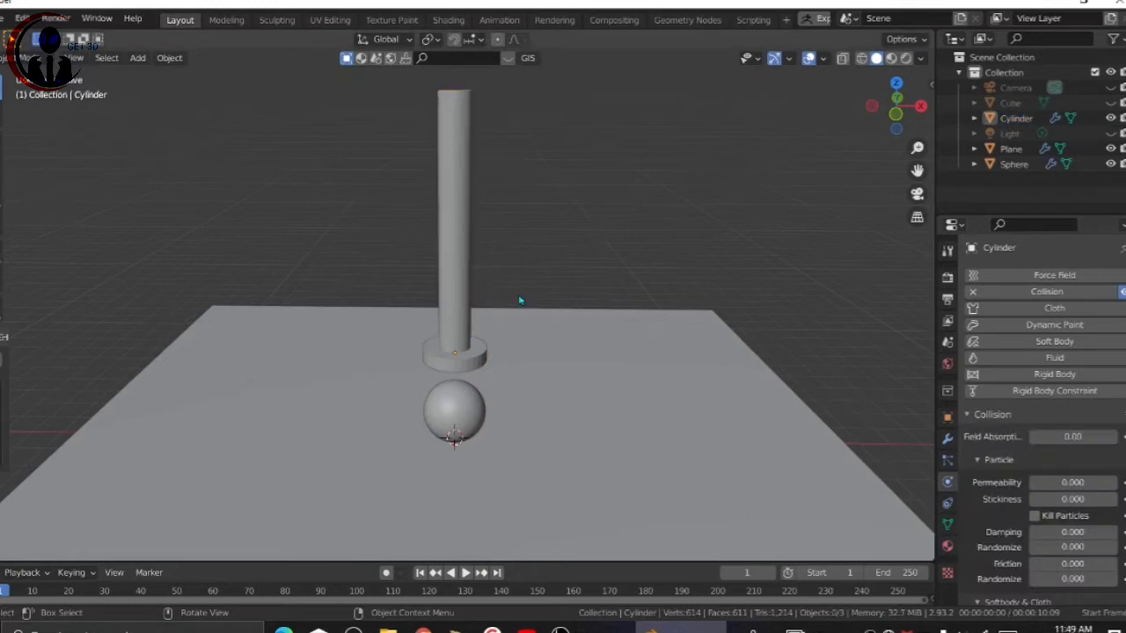
pyautogui.press('KP_1')
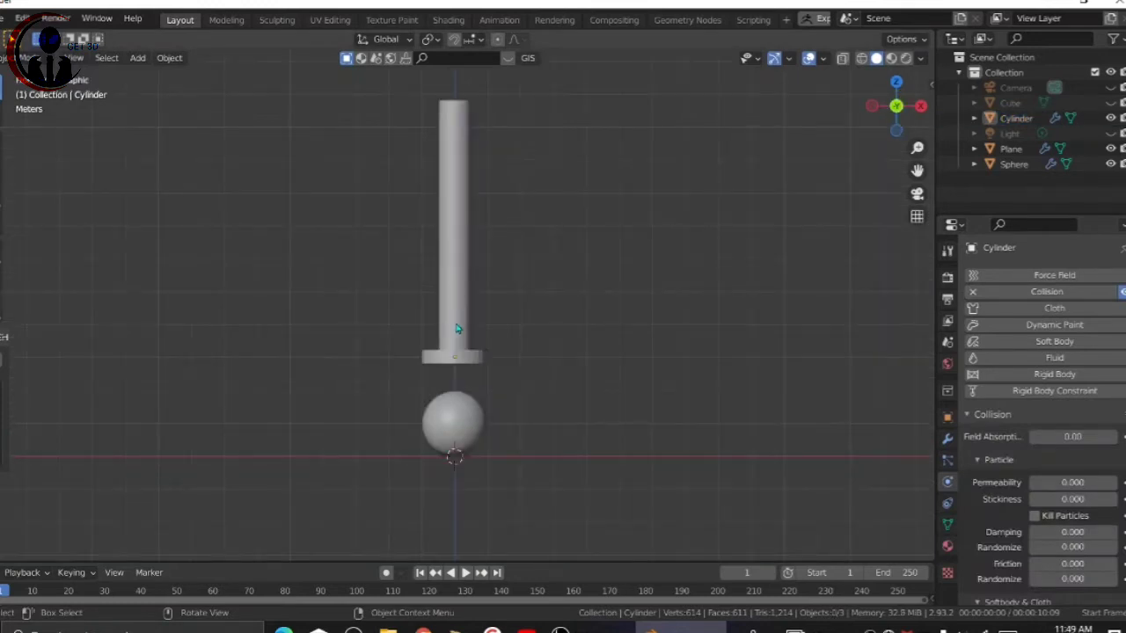
# - Test-play the falling sphere, rewind to frame 1 and enlarge the timeline
pyautogui.press('space')
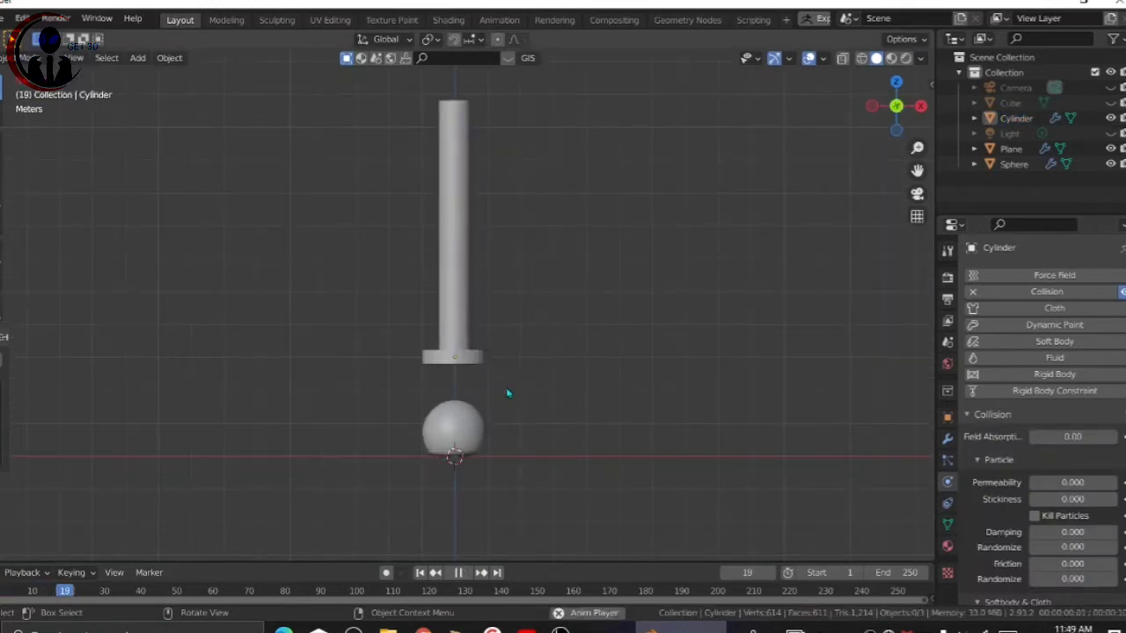
pyautogui.click(458, 573)
pyautogui.click(419, 572)
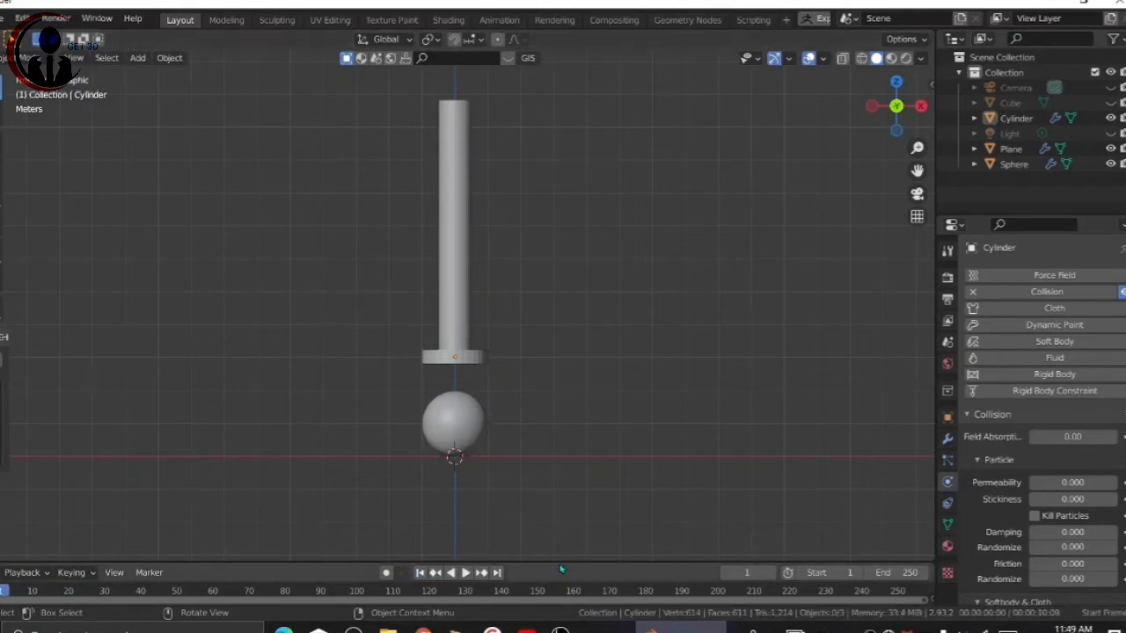
pyautogui.moveTo(562, 566); pyautogui.dragTo(563, 537)
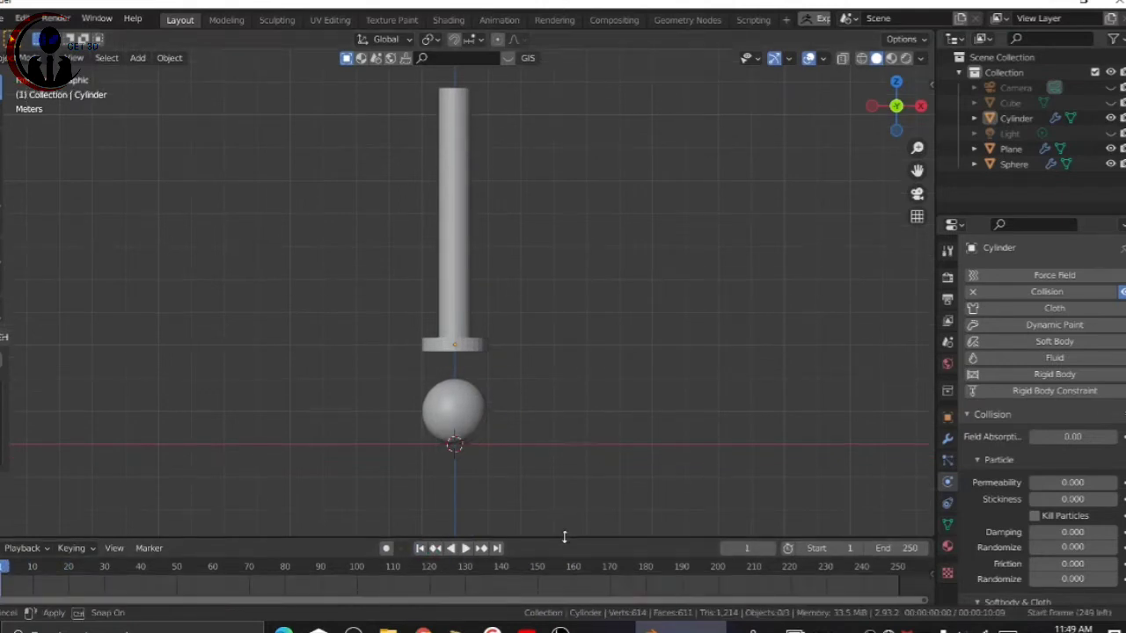
# - Raise the cylinder and keyframe its location at frame 1
pyautogui.press('i')
pyautogui.click(644, 227)
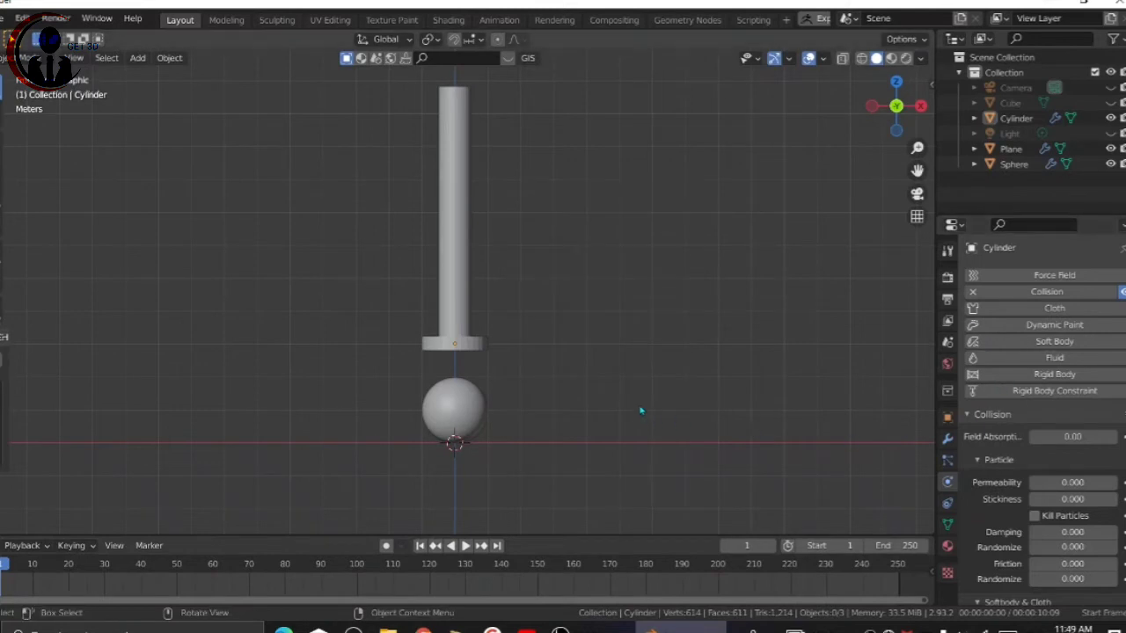
pyautogui.click(458, 311)
pyautogui.press('g')
pyautogui.press('z')
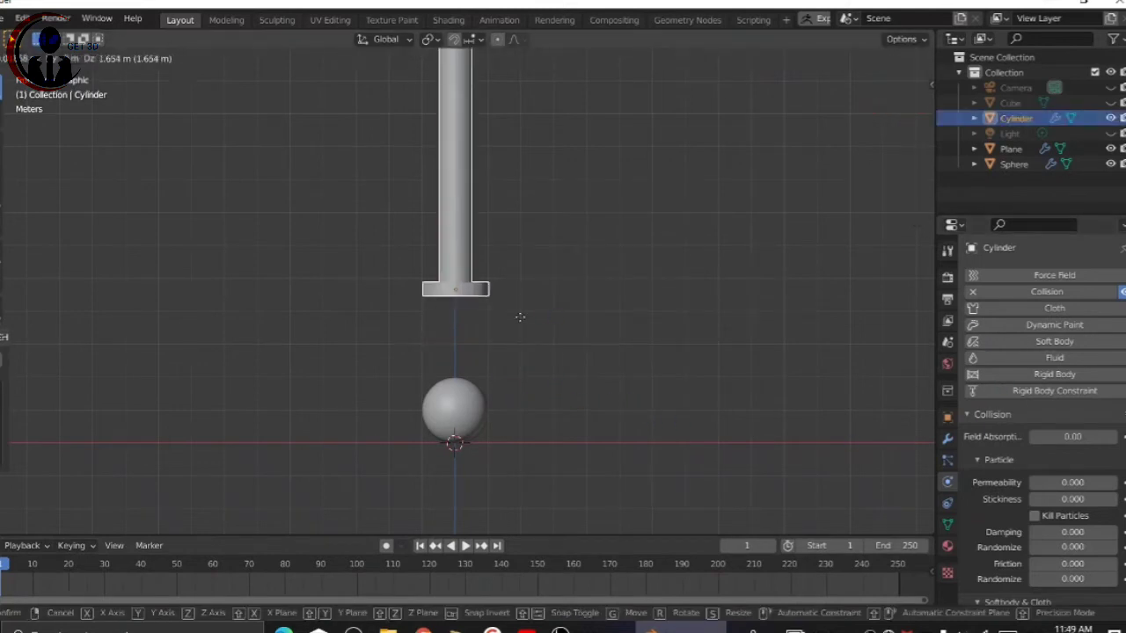
pyautogui.click(520, 279)
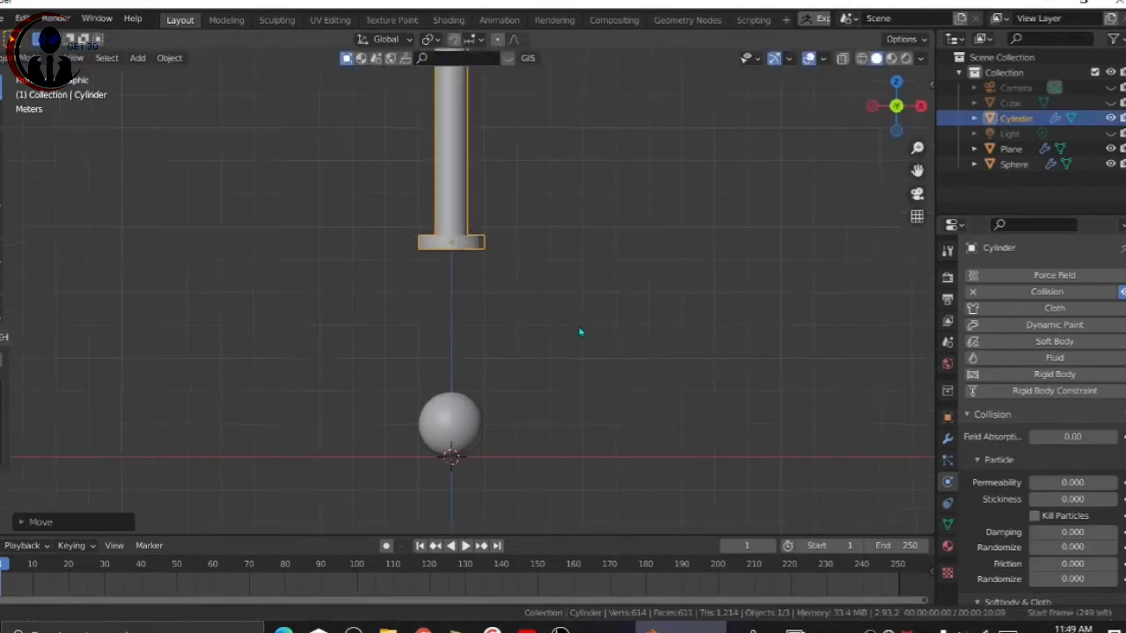
pyautogui.press('i')
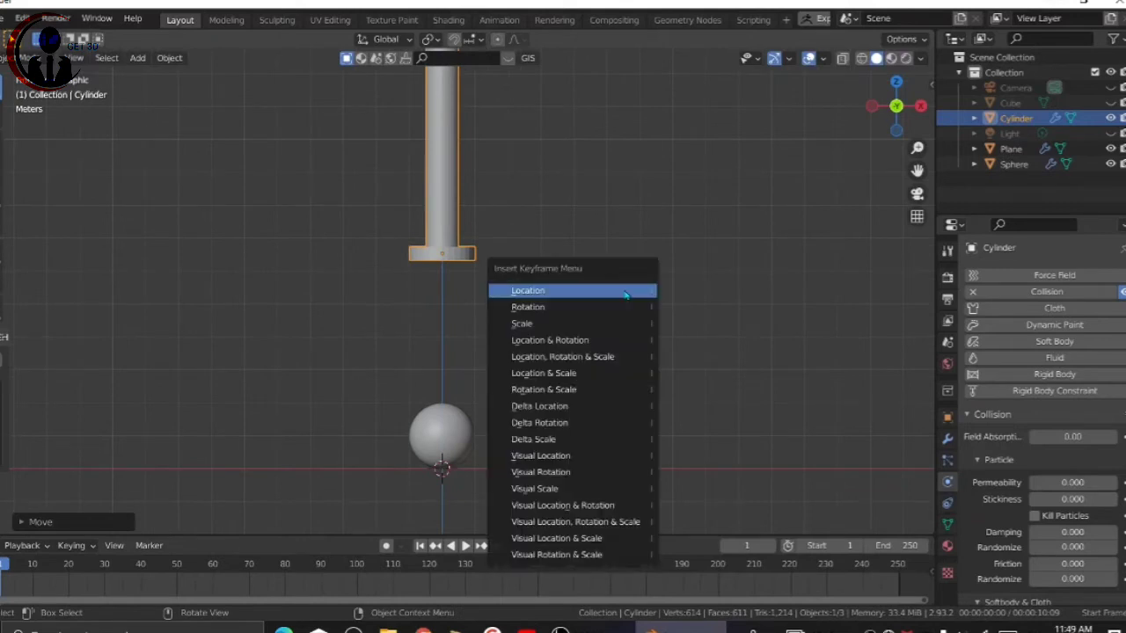
pyautogui.click(583, 343)
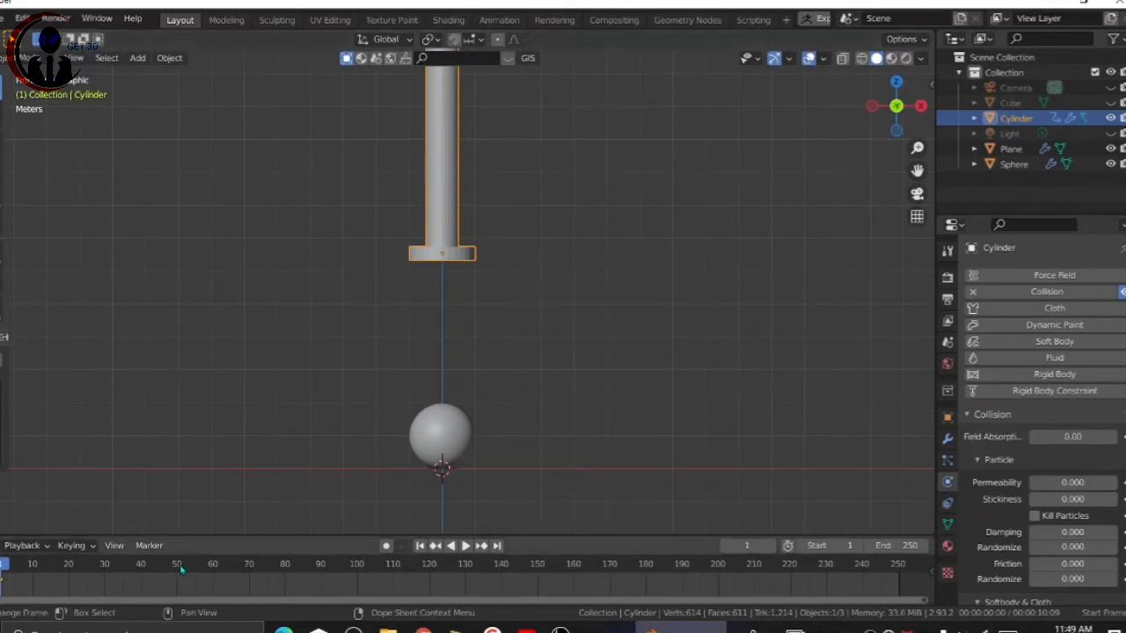
# - At frame 50, lower the cylinder onto the sphere and keyframe its location
pyautogui.click(181, 570)
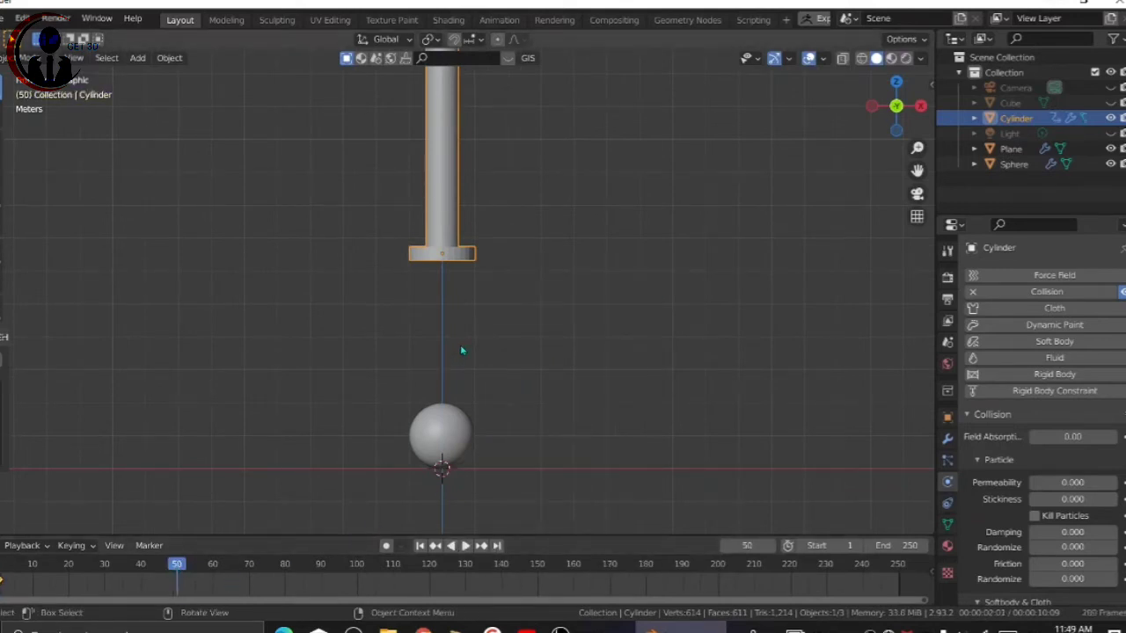
pyautogui.press('h')
pyautogui.hotkey('alt', 'h')
pyautogui.press('g')
pyautogui.press('z')
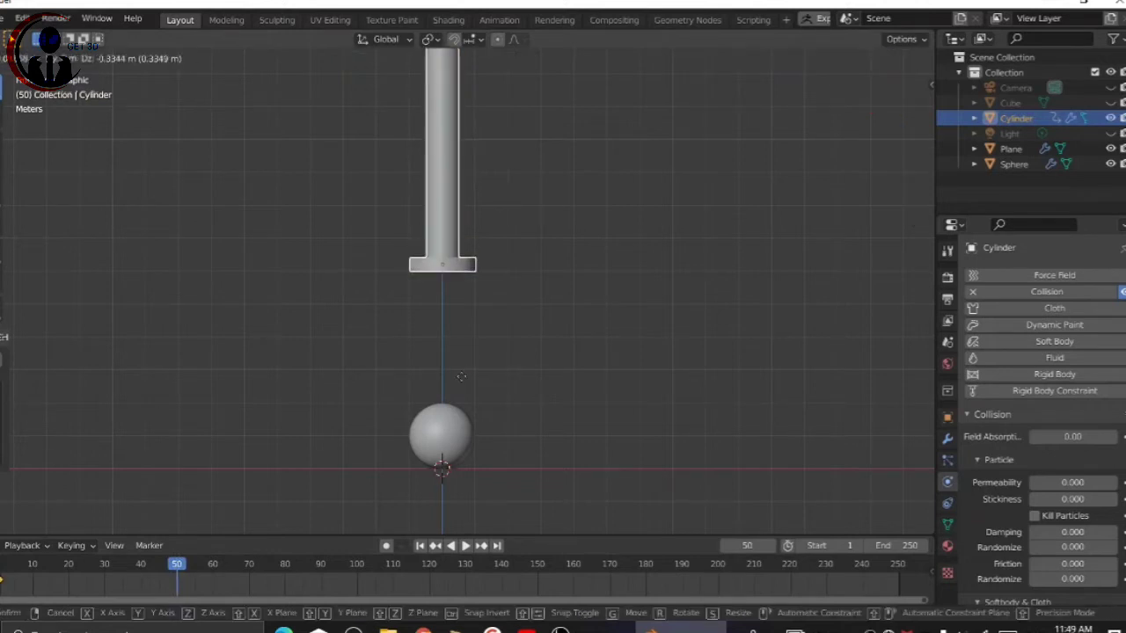
pyautogui.press('z')
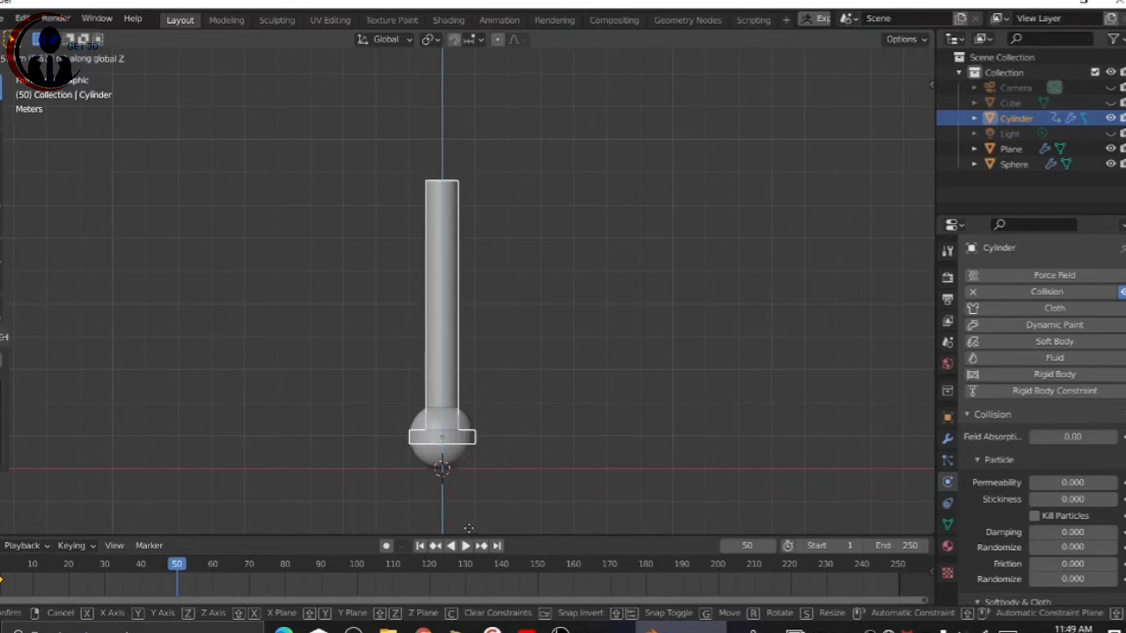
pyautogui.click(469, 528)
pyautogui.press('i')
pyautogui.click(587, 289)
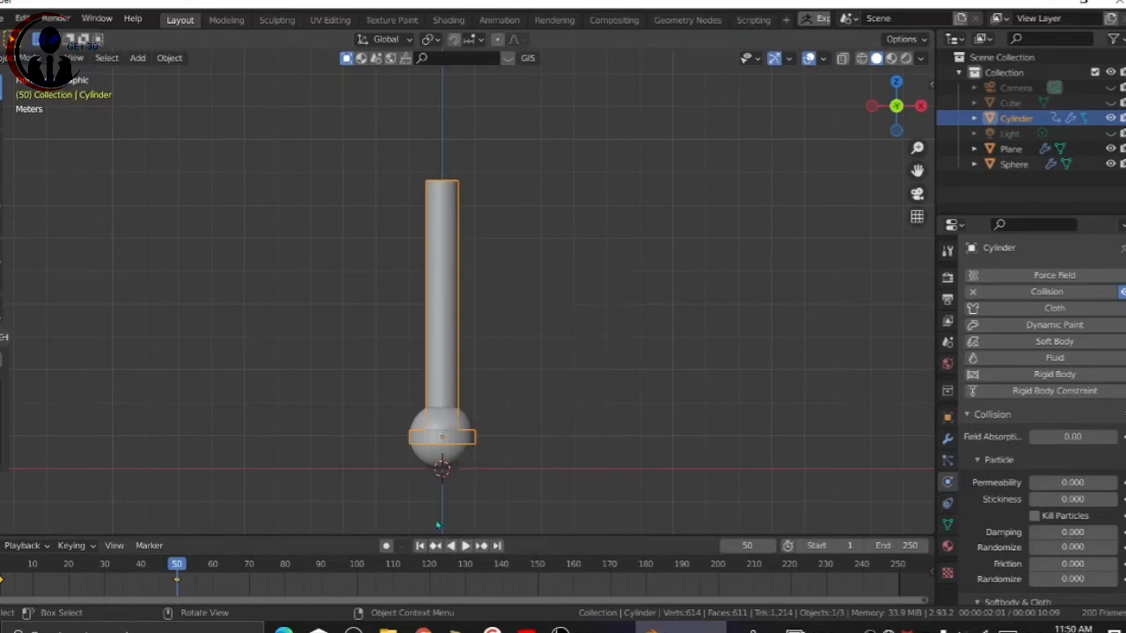
# - At frame 110, lift the cylinder above the sphere and keyframe its location
pyautogui.click(395, 573)
pyautogui.press('g')
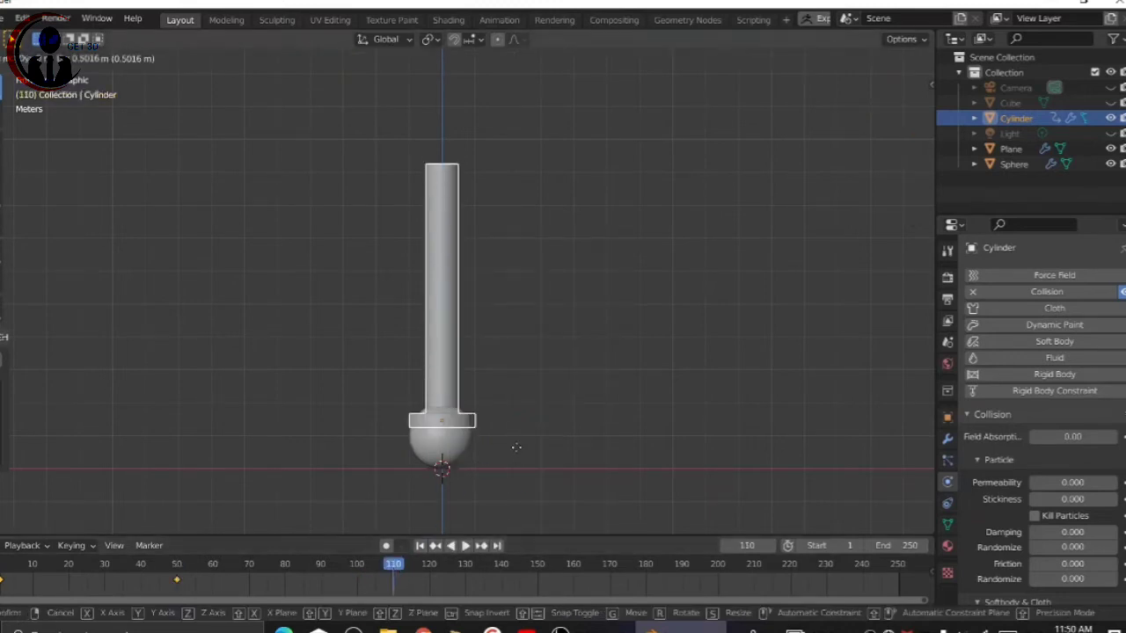
pyautogui.press('z')
pyautogui.click(553, 214)
pyautogui.press('i')
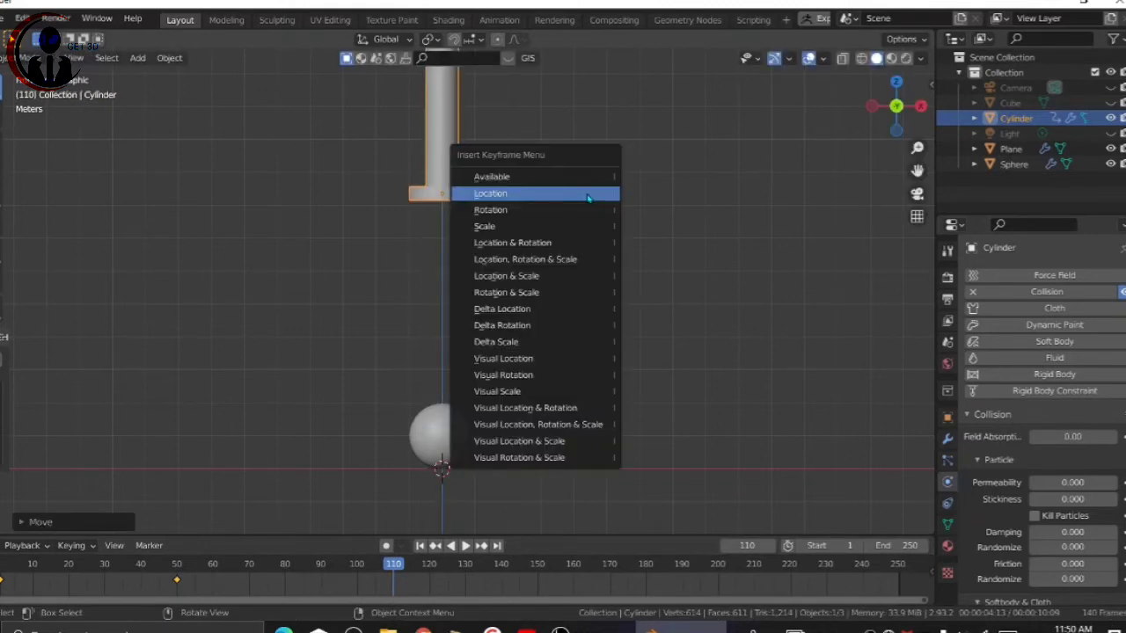
pyautogui.click(573, 234)
pyautogui.click(420, 546)
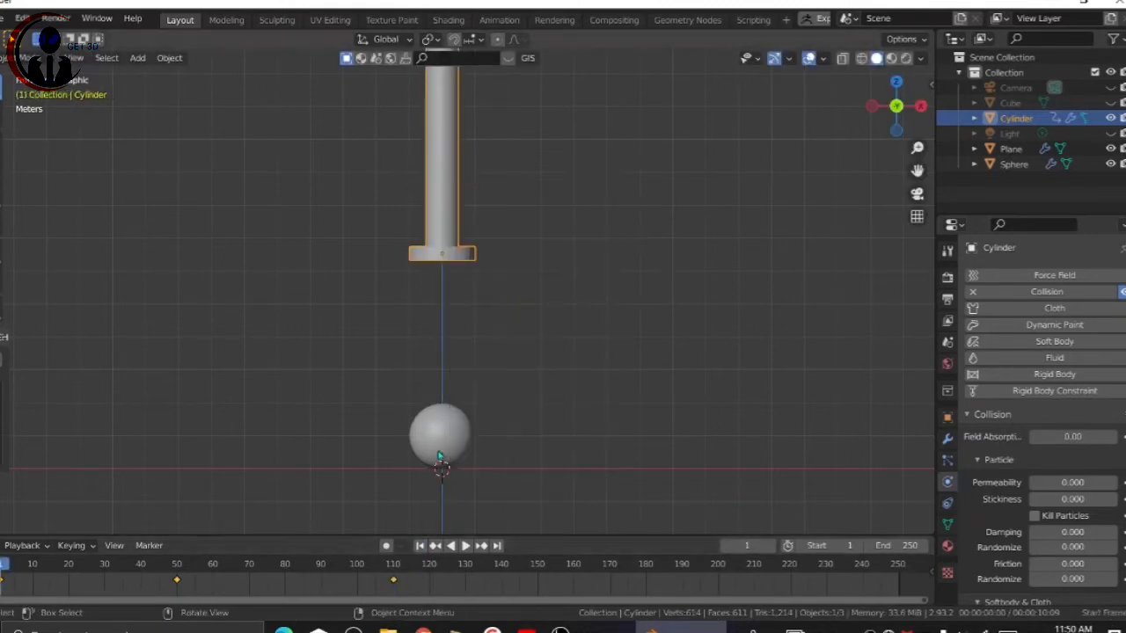
# - Set the scene end and soft-body cache end to frame 110, then bake the simulation
pyautogui.scroll(-3, 1038, 396)
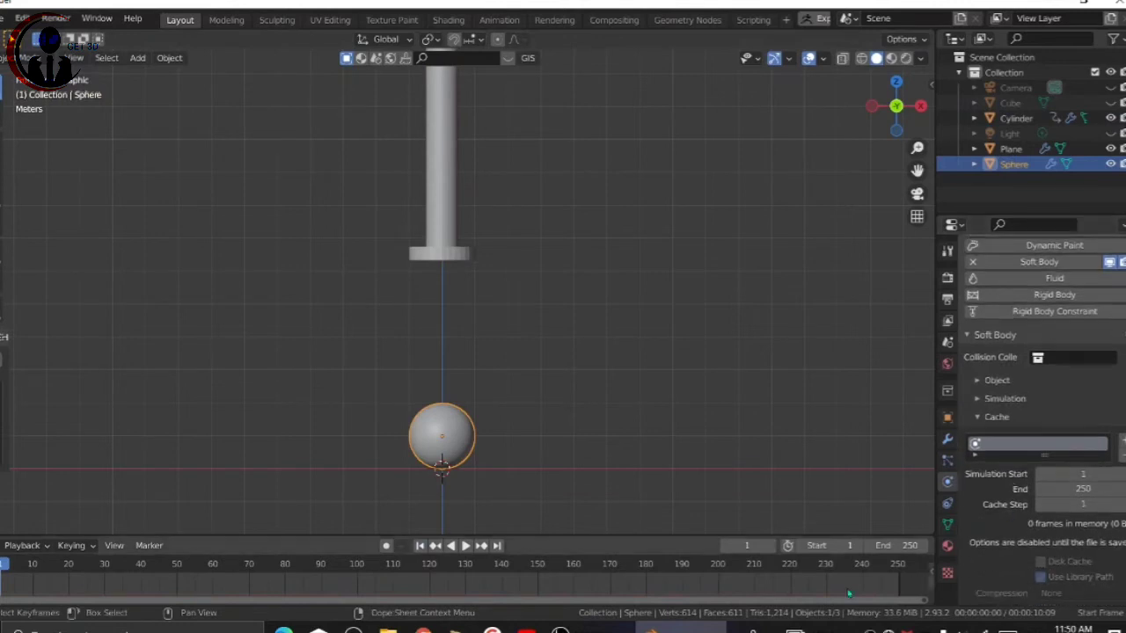
pyautogui.click(887, 546)
pyautogui.press('Return')
pyautogui.click(1078, 491)
pyautogui.write('11')
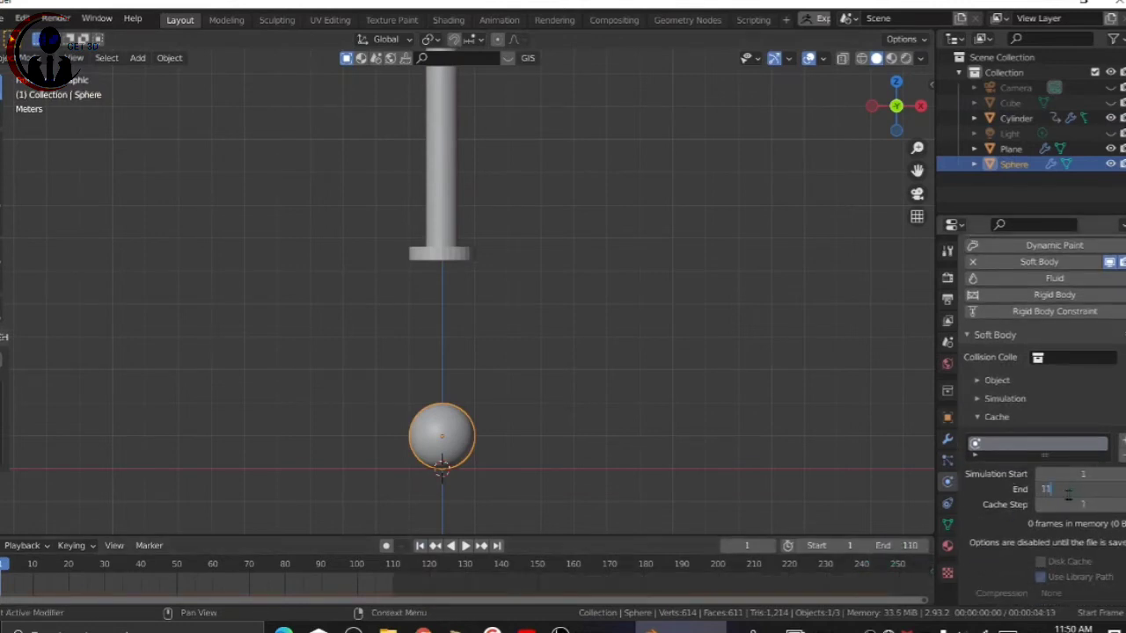
pyautogui.write('0')
pyautogui.press('Return')
pyautogui.scroll(-1, 1002, 494)
pyautogui.scroll(-3, 1000, 495)
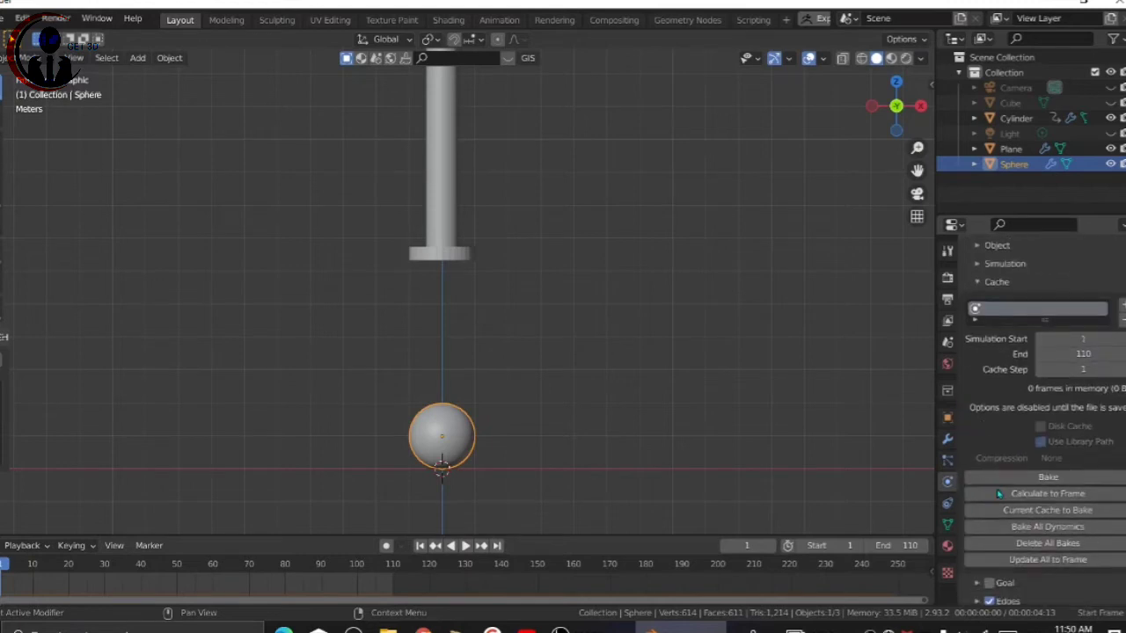
pyautogui.click(1000, 494)
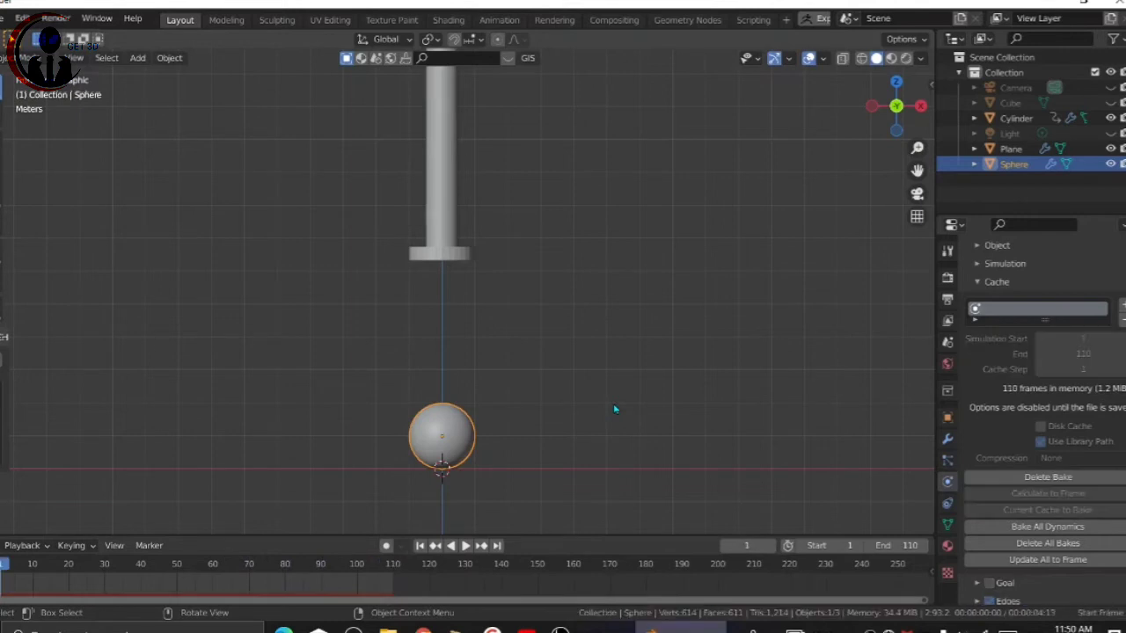
# - Play the baked crush and review it from front and perspective angles
pyautogui.press('space')
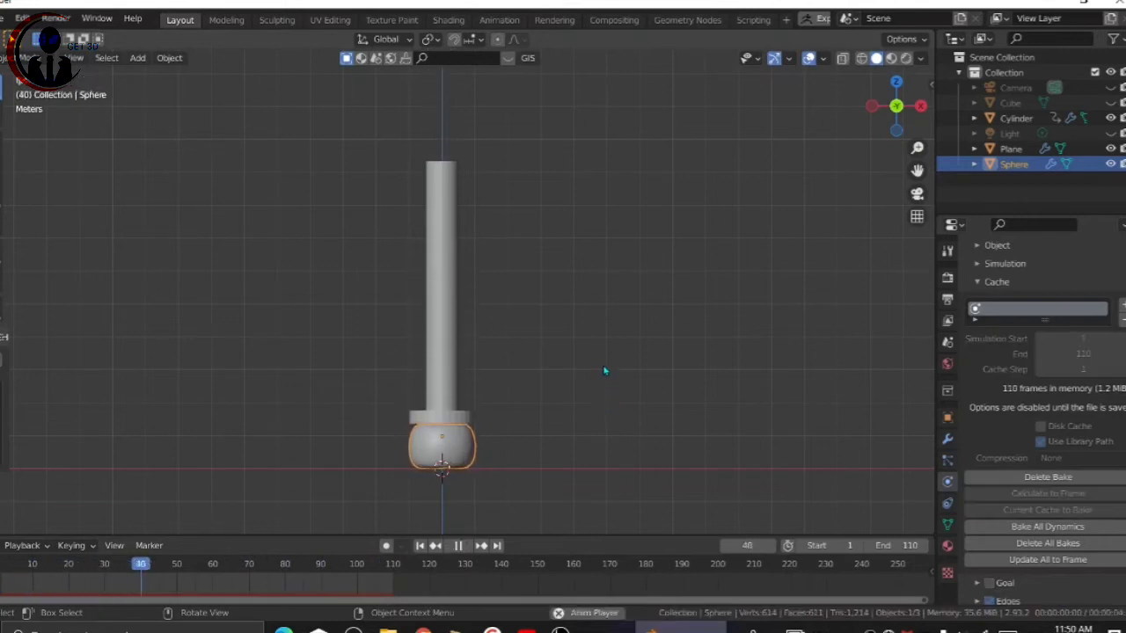
pyautogui.moveTo(563, 384)
pyautogui.mouseDown(button='middle')
pyautogui.moveTo(557, 434)
pyautogui.moveTo(576, 367)
pyautogui.moveTo(608, 322)
pyautogui.moveTo(571, 405)
pyautogui.moveTo(568, 342)
pyautogui.moveTo(580, 390)
pyautogui.moveTo(576, 373)
pyautogui.mouseUp(button='middle')
pyautogui.press('KP_1')
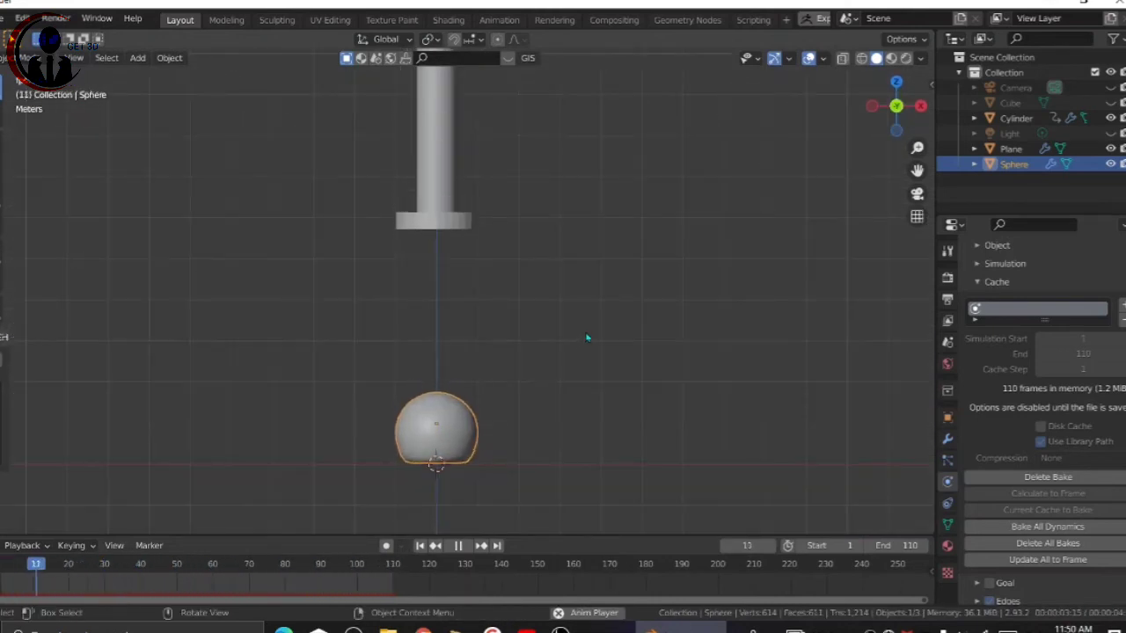
pyautogui.click(563, 343)
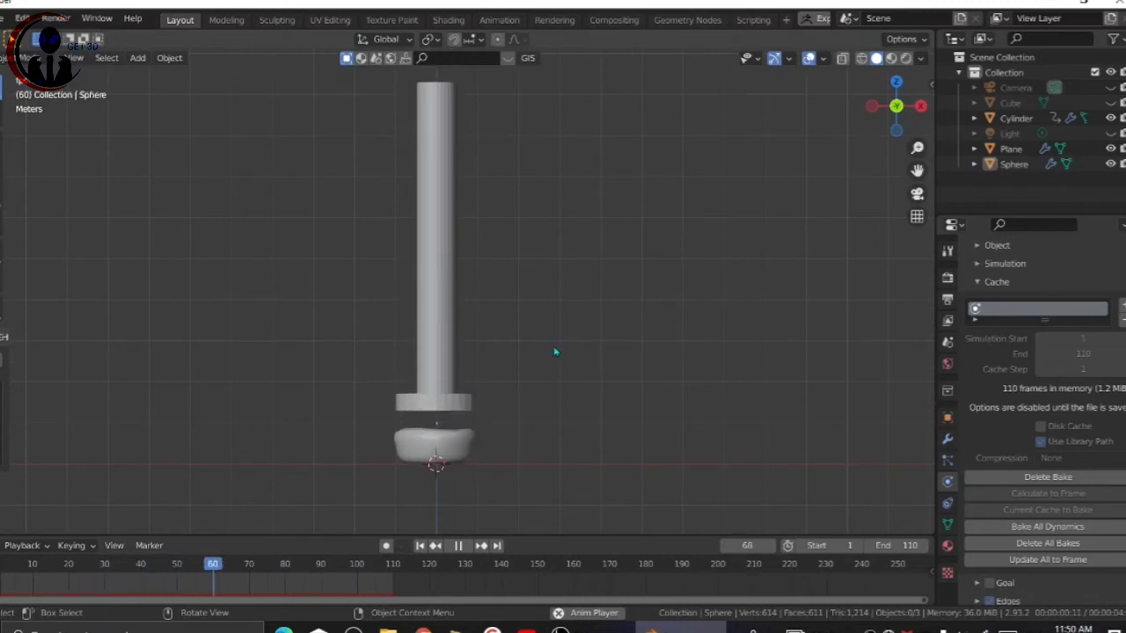
pyautogui.click(458, 546)
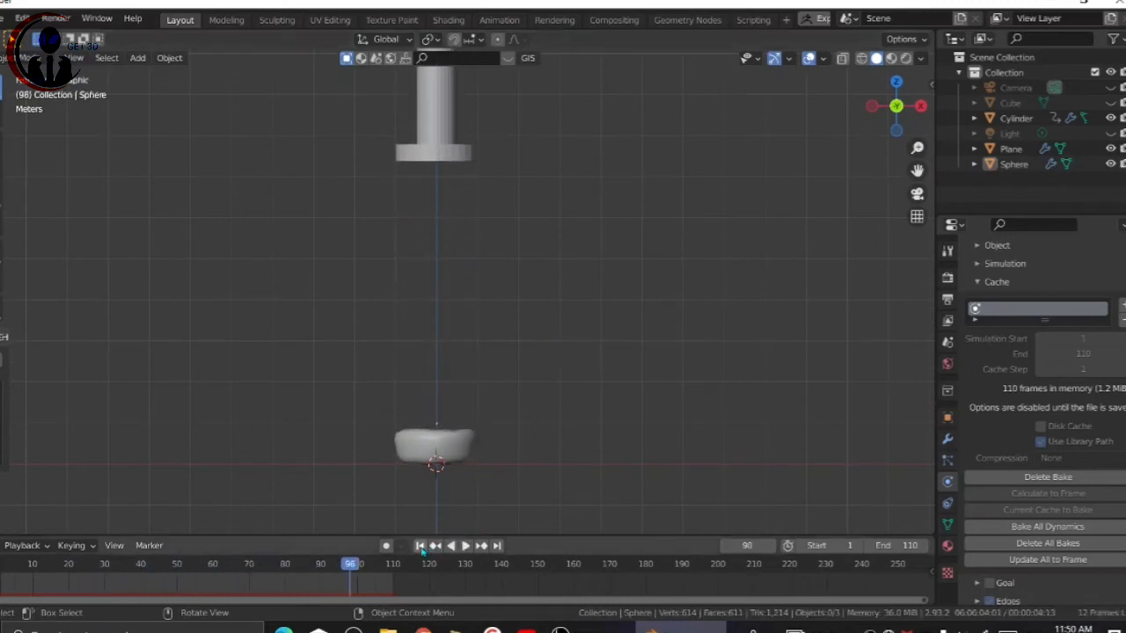
pyautogui.click(420, 546)
pyautogui.moveTo(511, 350); pyautogui.dragTo(511, 407, button='middle')
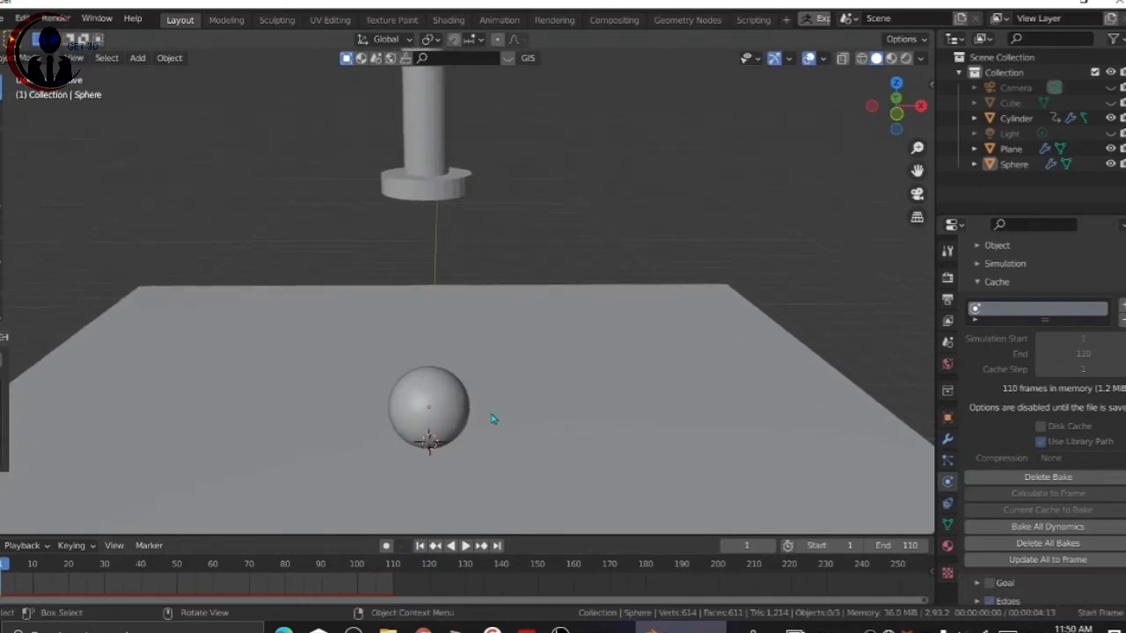
# - Replay the crush, stop at frame 78 and make the Camera visible in the Outliner
pyautogui.click(432, 428)
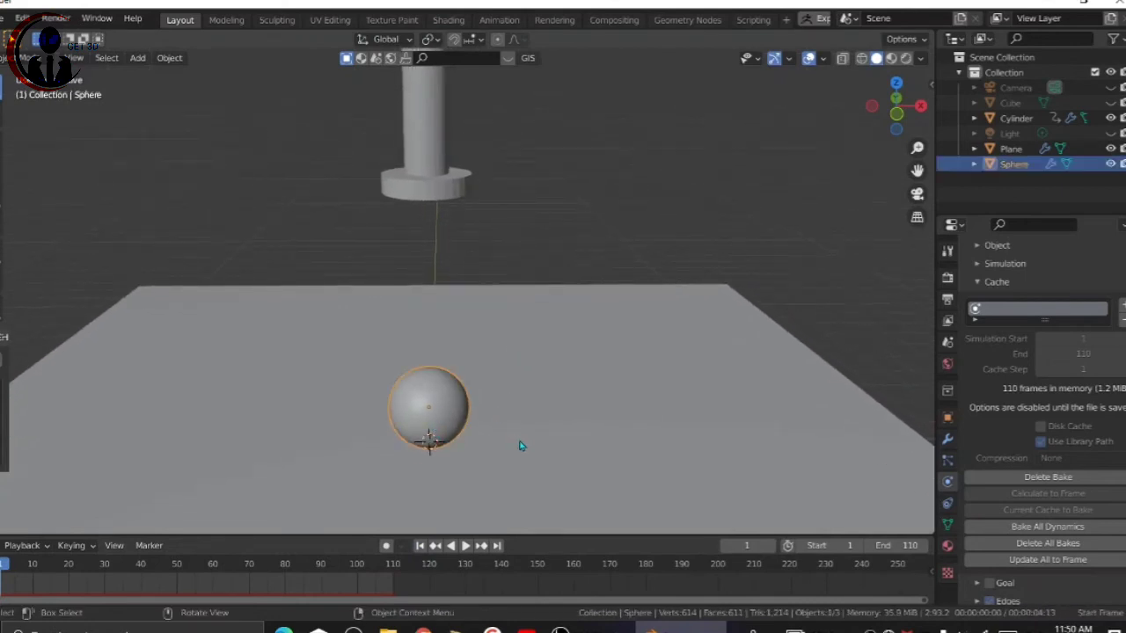
pyautogui.scroll(-2, 1003, 533)
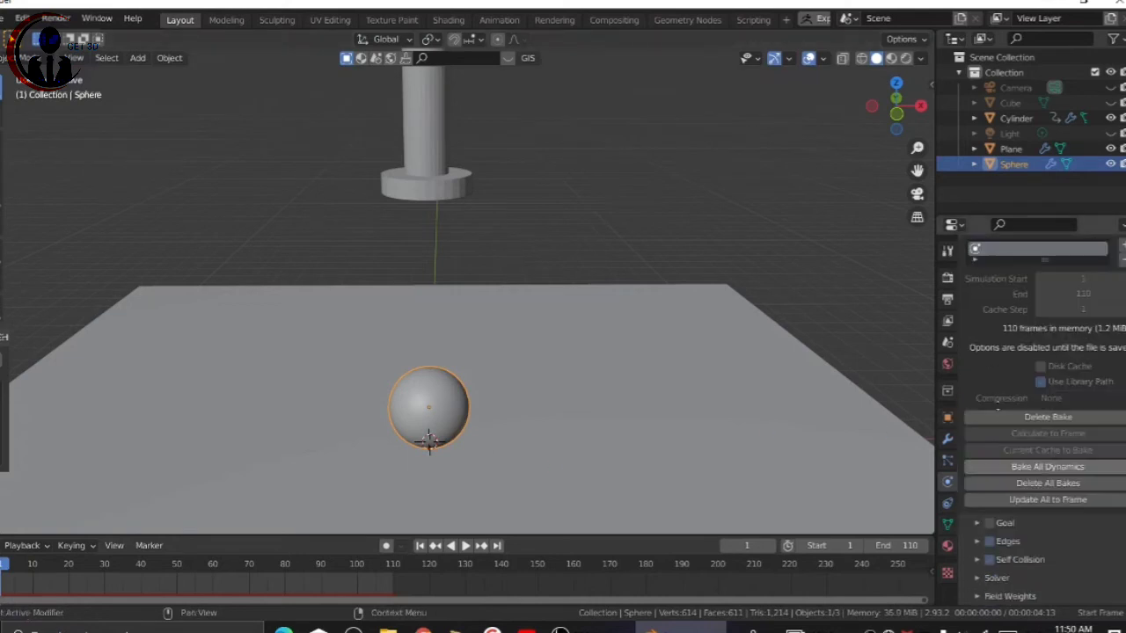
pyautogui.click(686, 241)
pyautogui.scroll(-3, 573, 324)
pyautogui.press('space')
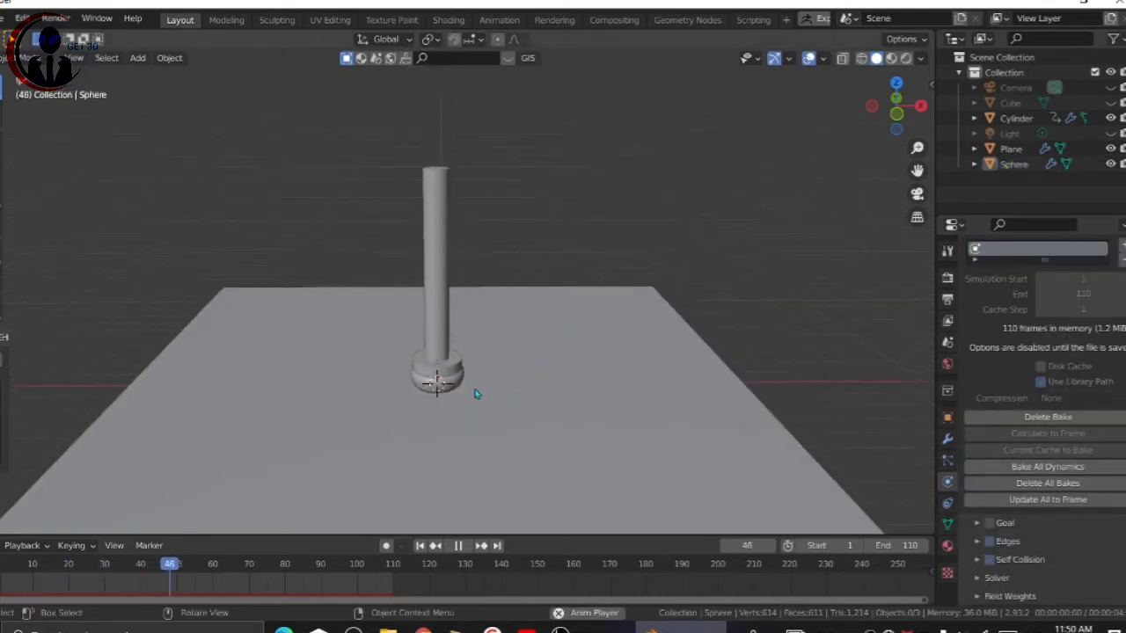
pyautogui.press('space')
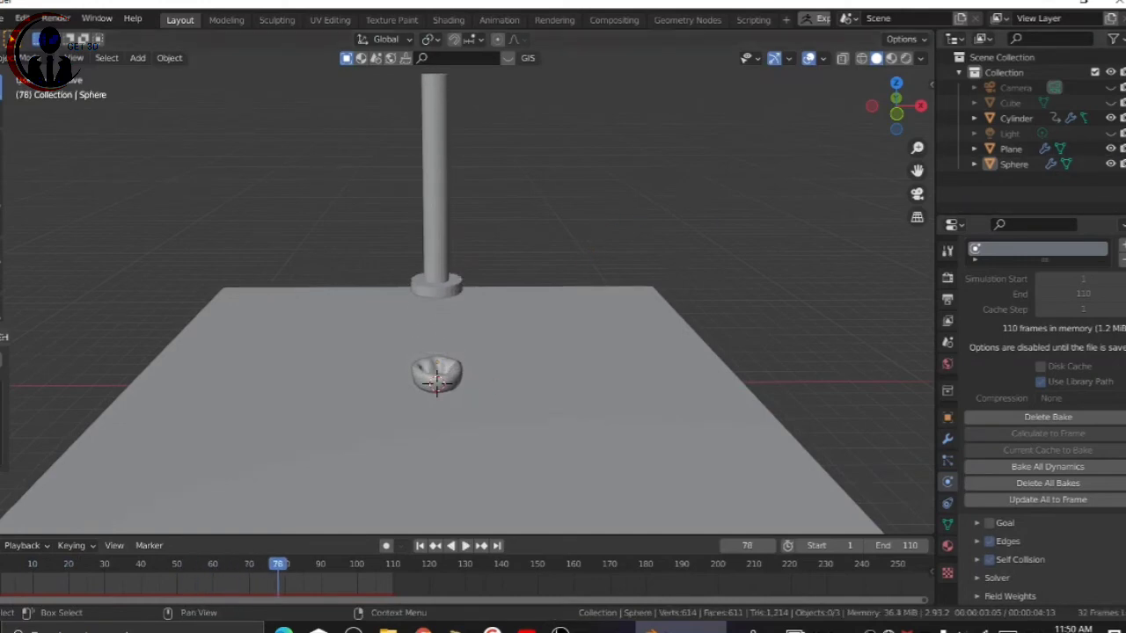
pyautogui.click(1111, 87)
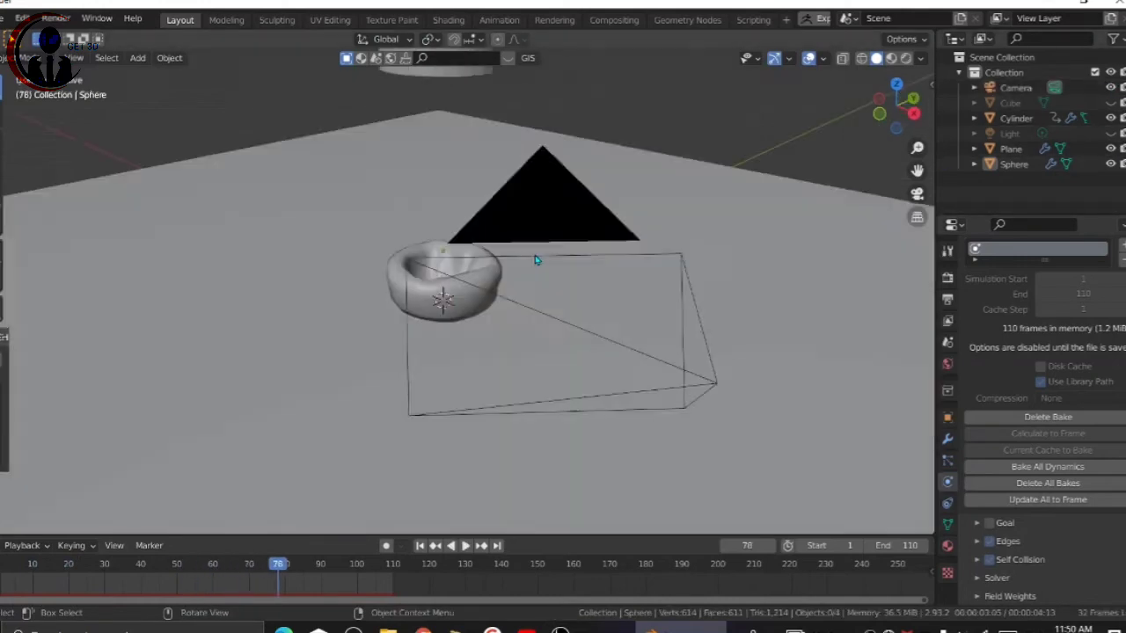
# - Lock the camera to the view, centre the crushed bowl in the camera shot, and replay from frame 1
pyautogui.press('KP_0')
pyautogui.press('n')
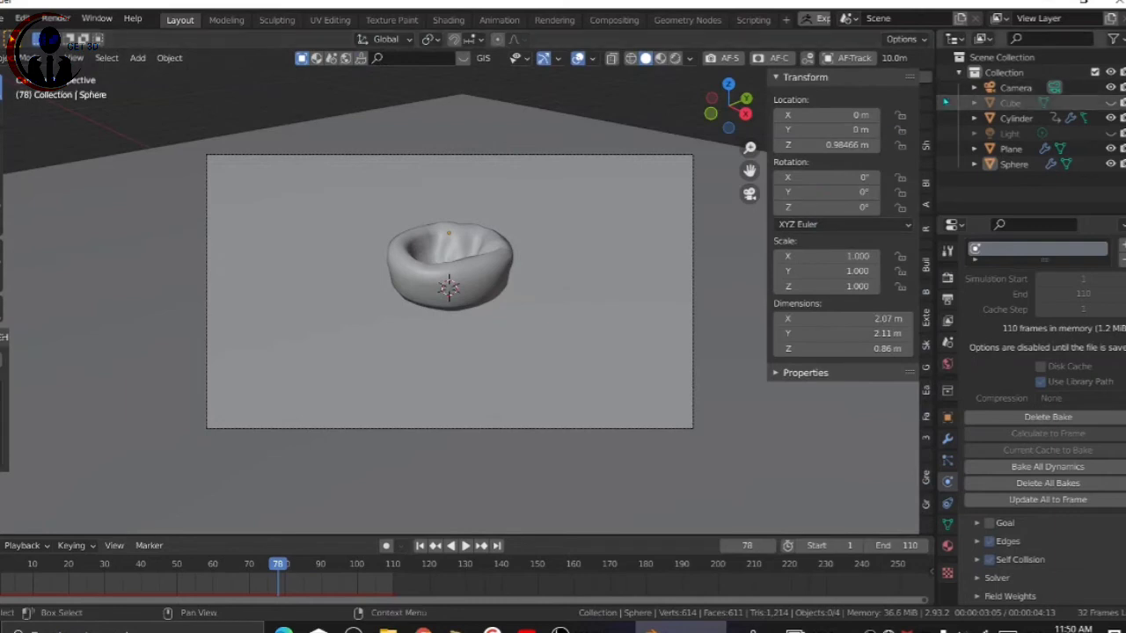
pyautogui.click(926, 93)
pyautogui.click(923, 110)
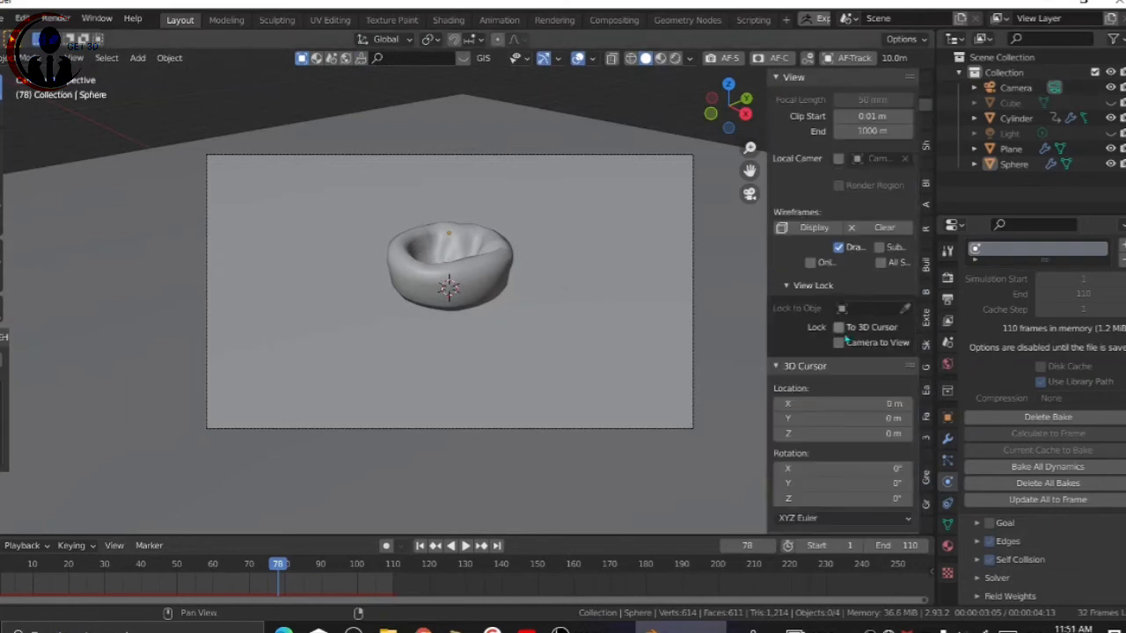
pyautogui.press('n')
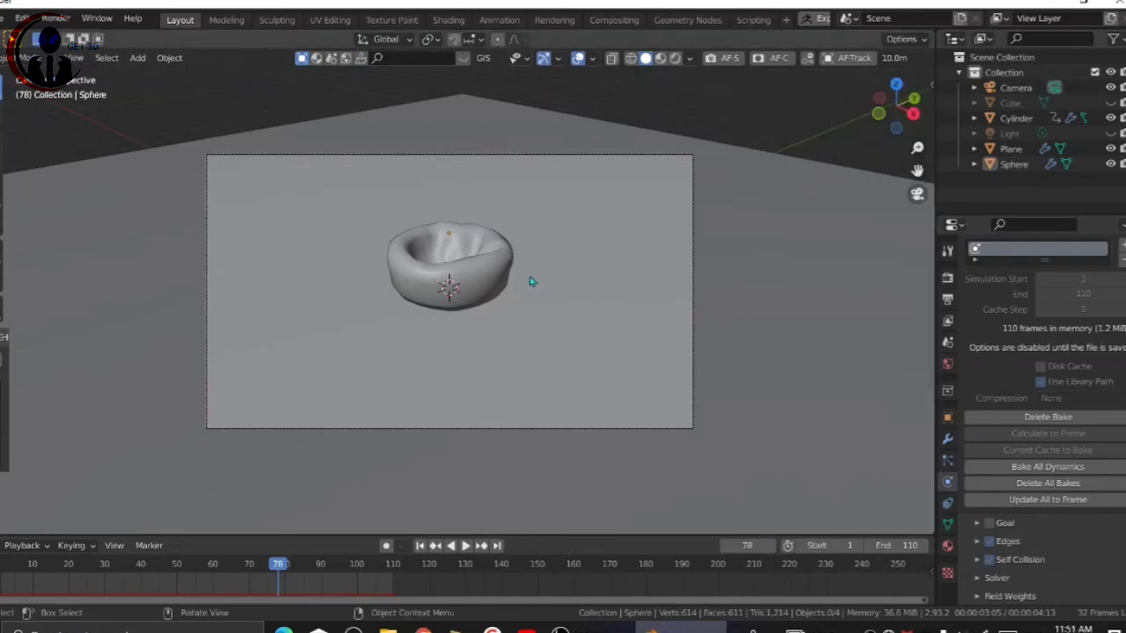
pyautogui.moveTo(530, 279)
pyautogui.mouseDown(button='middle')
pyautogui.moveTo(607, 254)
pyautogui.moveTo(626, 294)
pyautogui.moveTo(658, 259)
pyautogui.moveTo(701, 301)
pyautogui.mouseUp(button='middle')
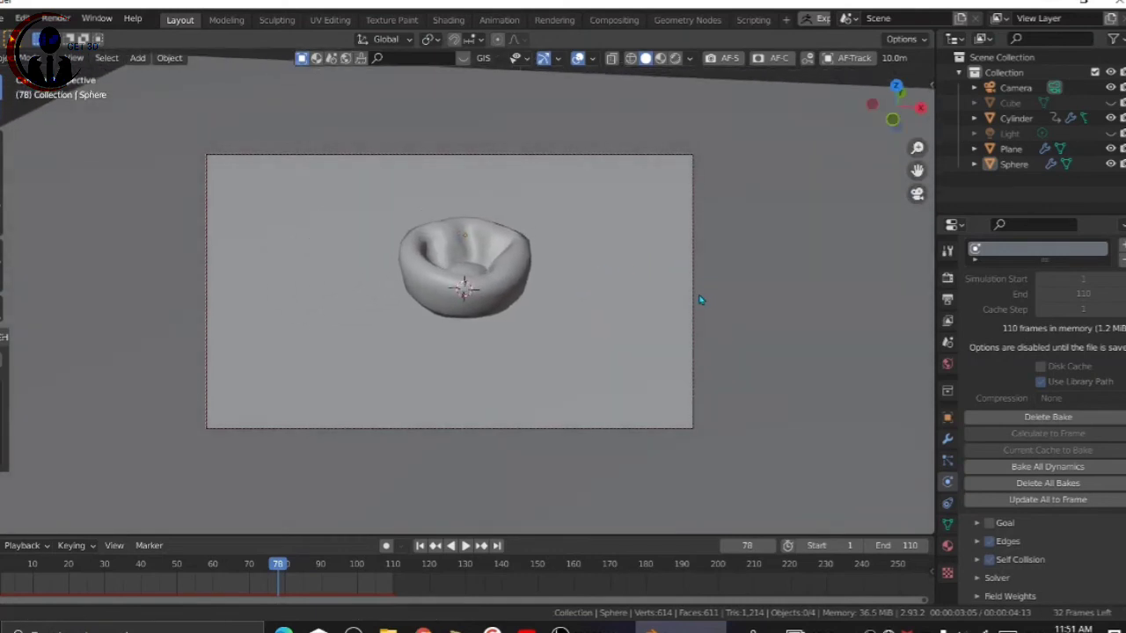
pyautogui.press('space')
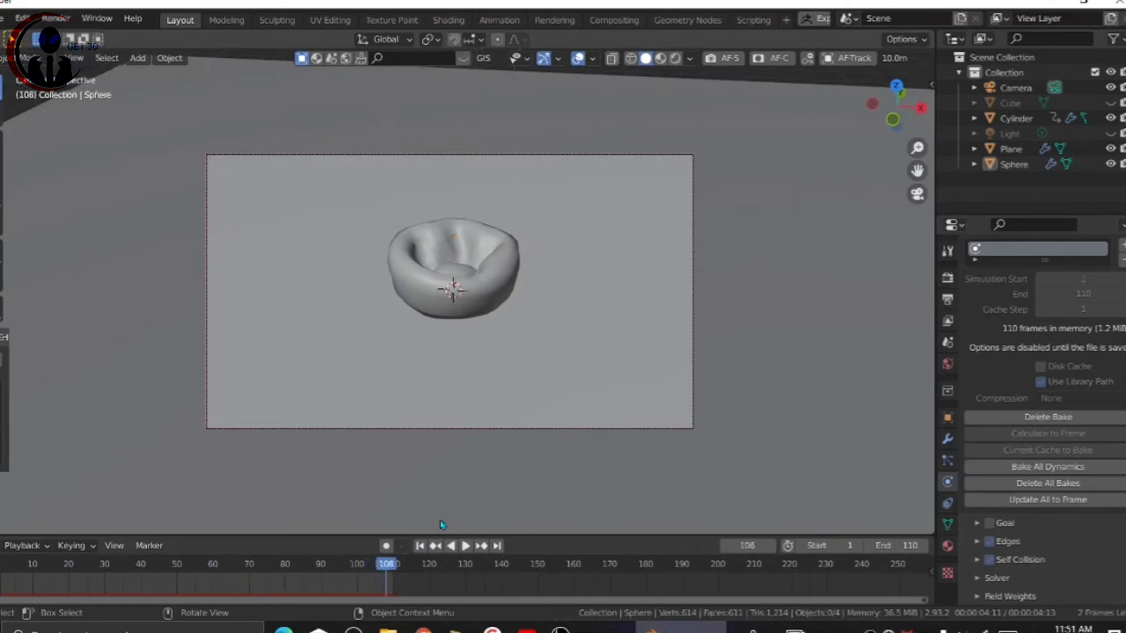
pyautogui.click(422, 546)
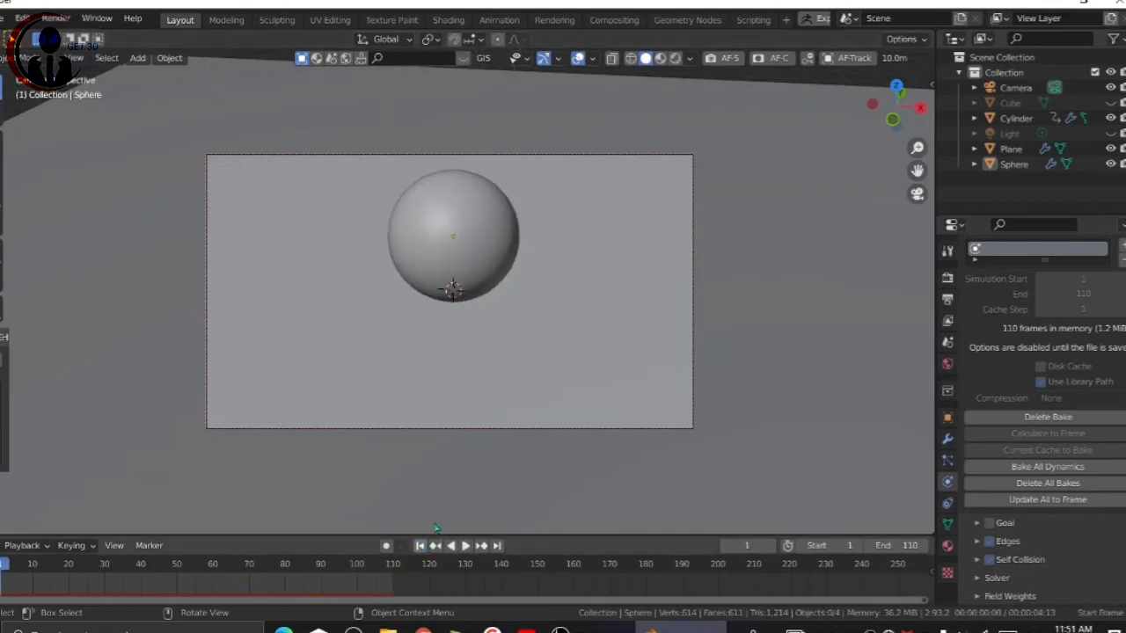
pyautogui.press('Escape')
# - Leave camera view and orbit to a lower, closer perspective, selecting the ground plane
pyautogui.press('KP_0')
pyautogui.moveTo(494, 325); pyautogui.dragTo(486, 417, button='middle')
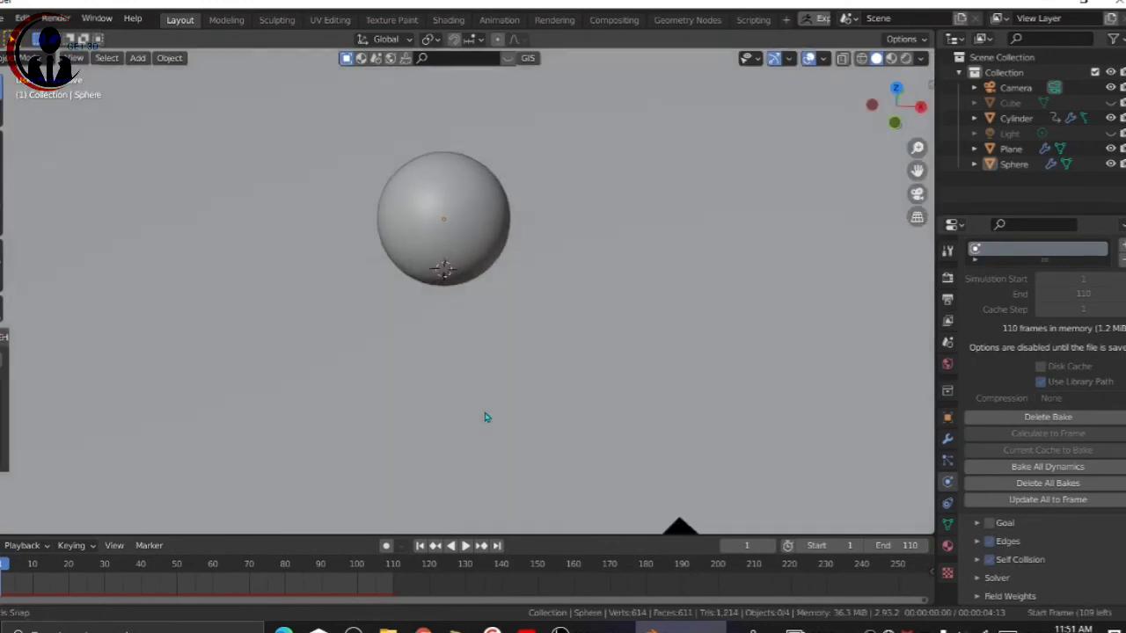
pyautogui.scroll(-1, 485, 417)
pyautogui.scroll(-3, 550, 299)
pyautogui.moveTo(522, 354)
pyautogui.mouseDown(button='middle')
pyautogui.moveTo(545, 332)
pyautogui.moveTo(717, 331)
pyautogui.mouseUp(button='middle')
pyautogui.click(717, 331)
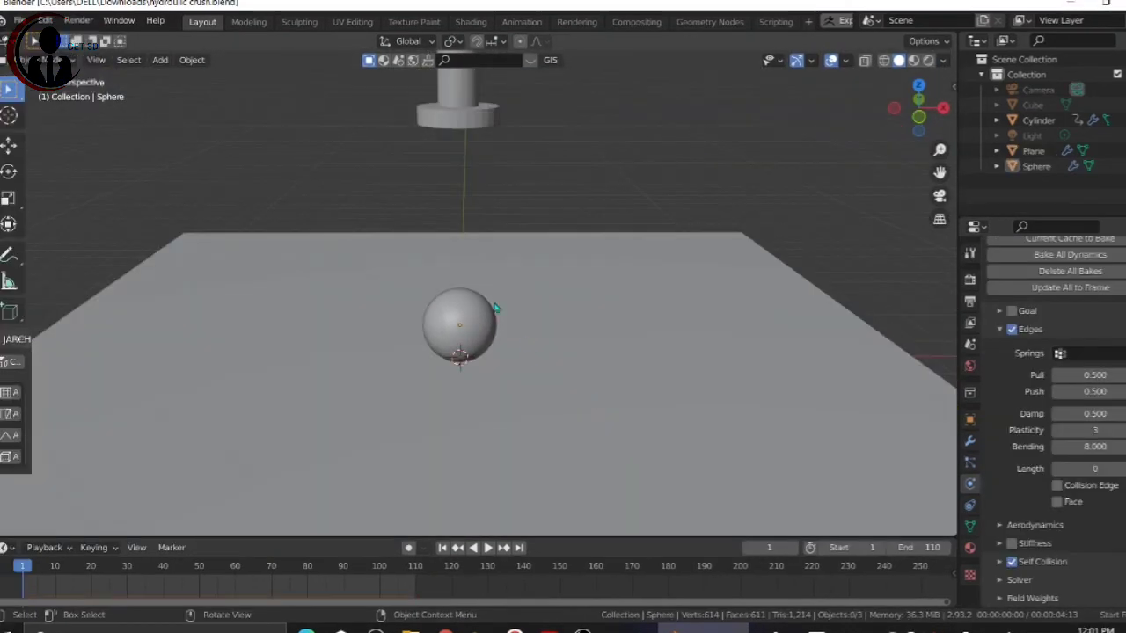
# - Rebake the sphere's soft body with plasticity 5 and bending 10, then play the new crush
pyautogui.click(479, 305)
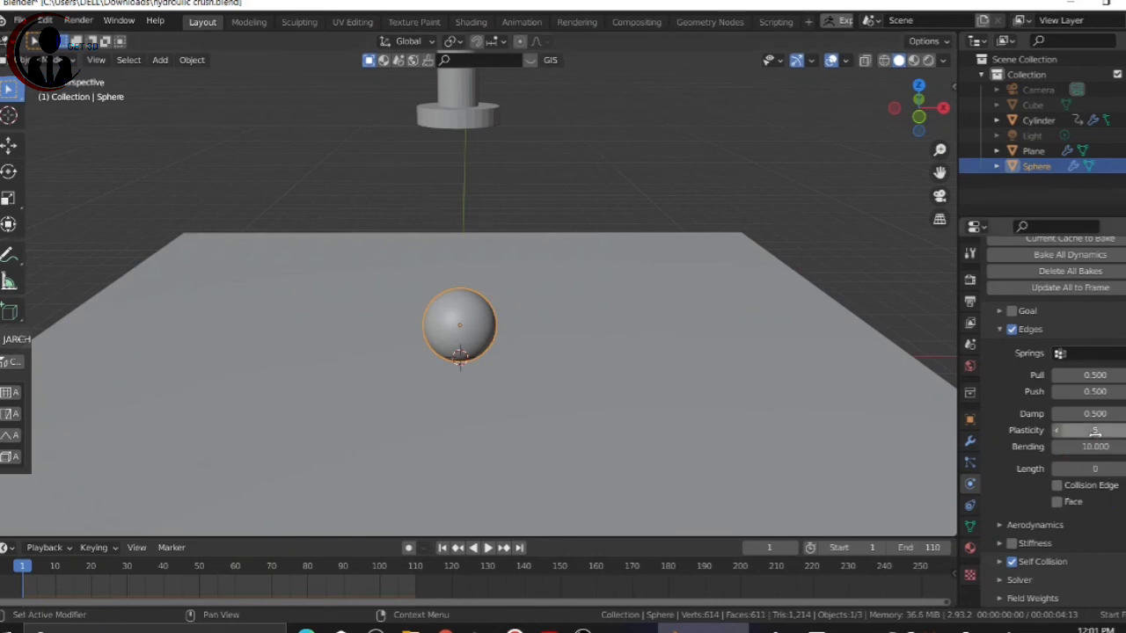
pyautogui.scroll(5, 1070, 369)
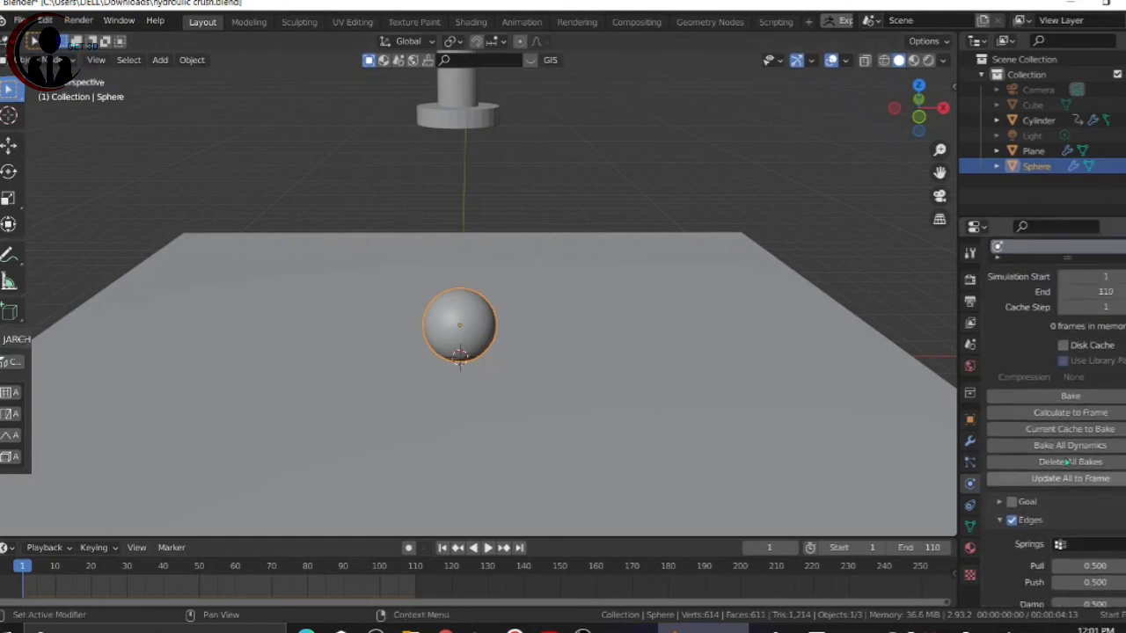
pyautogui.click(1070, 396)
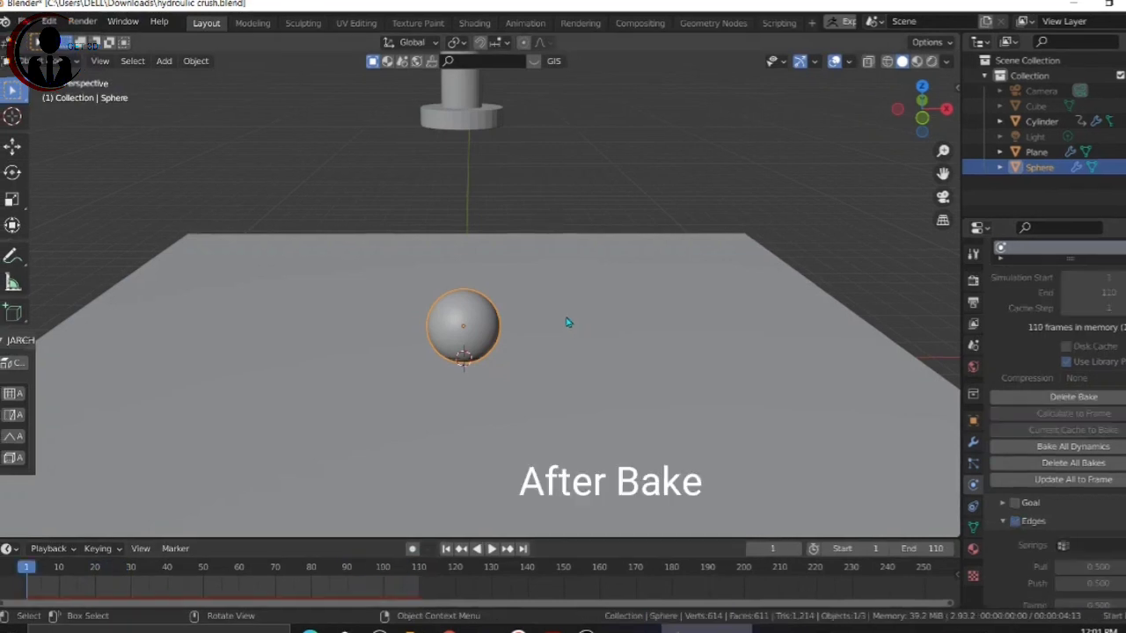
pyautogui.press('space')
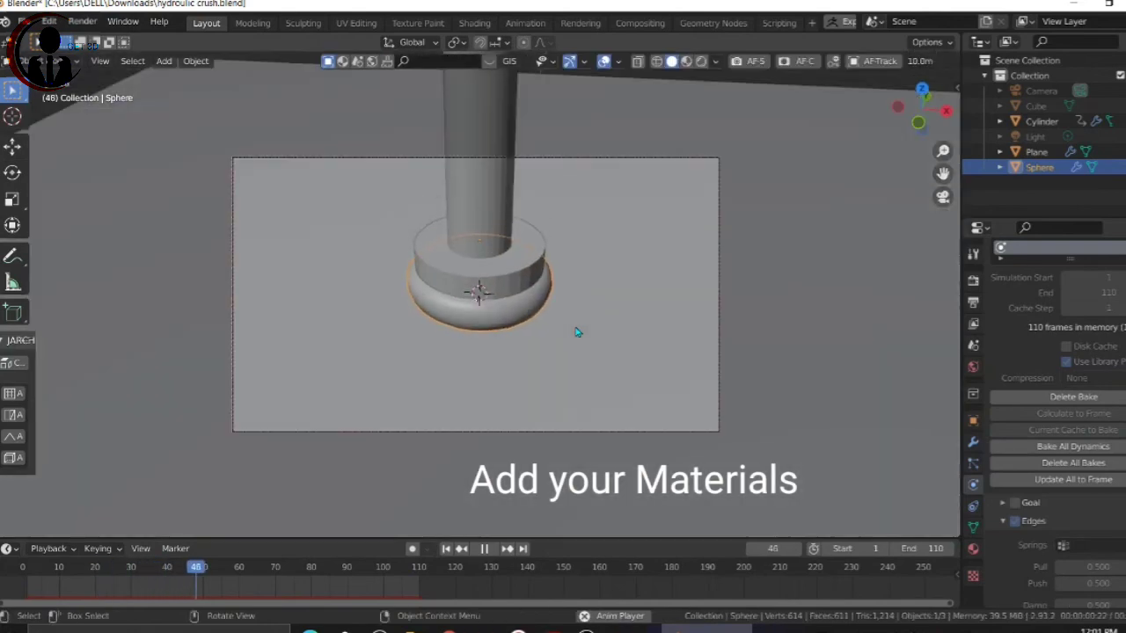
pyautogui.press('KP_0')
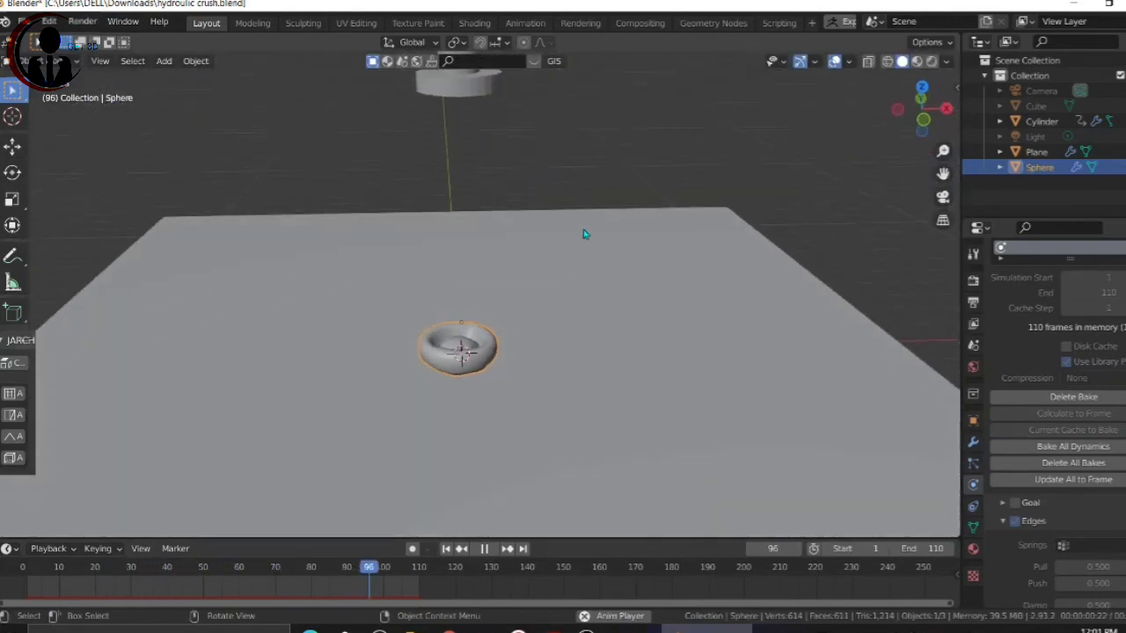